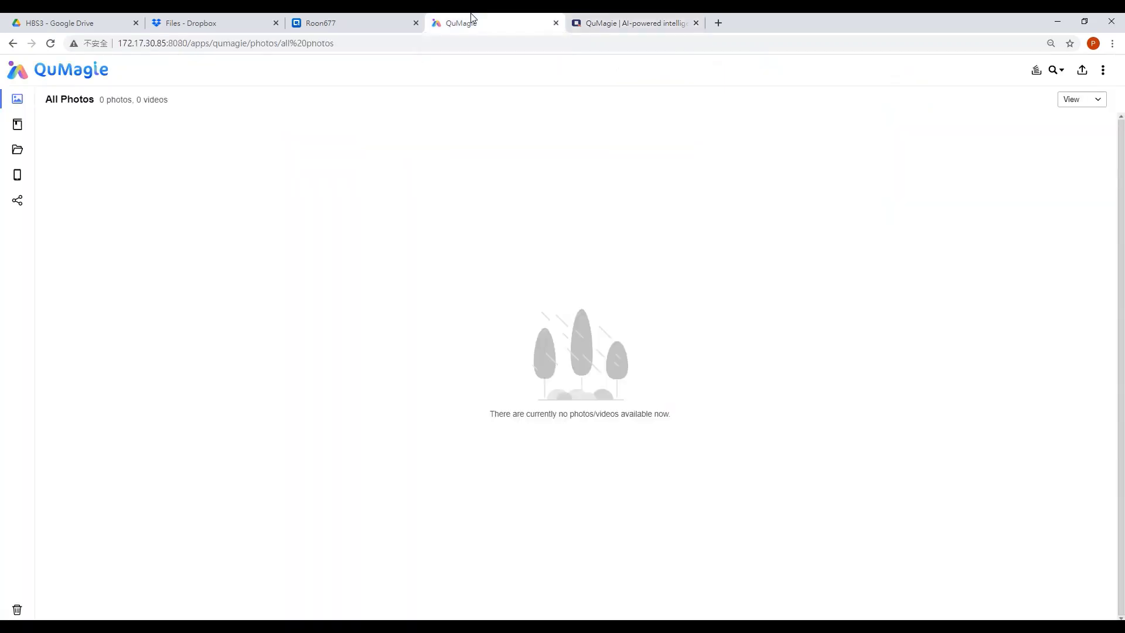
Choose the first eight photos in the PC's Image folder for upload to the Multimedia folder in QuMagie
click(1081, 71)
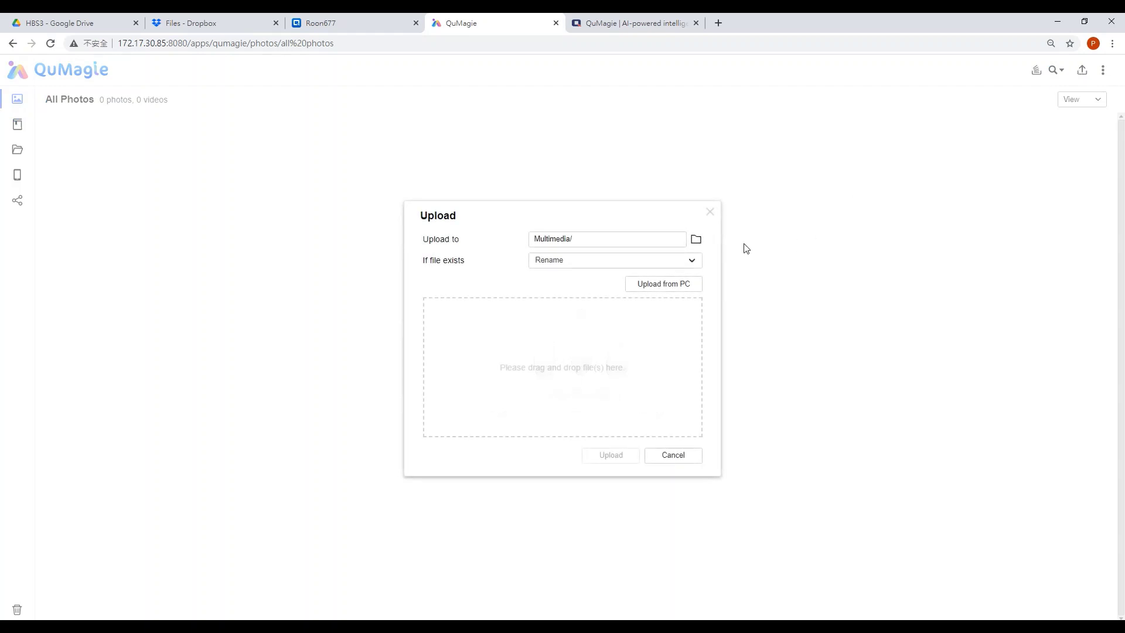
click(681, 285)
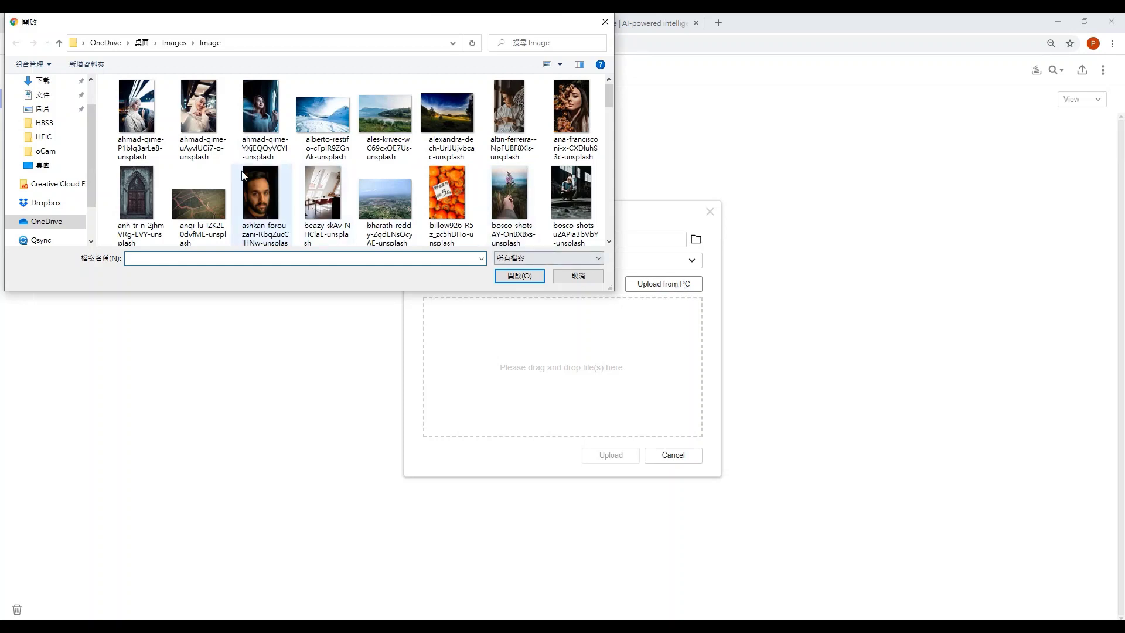
click(135, 135)
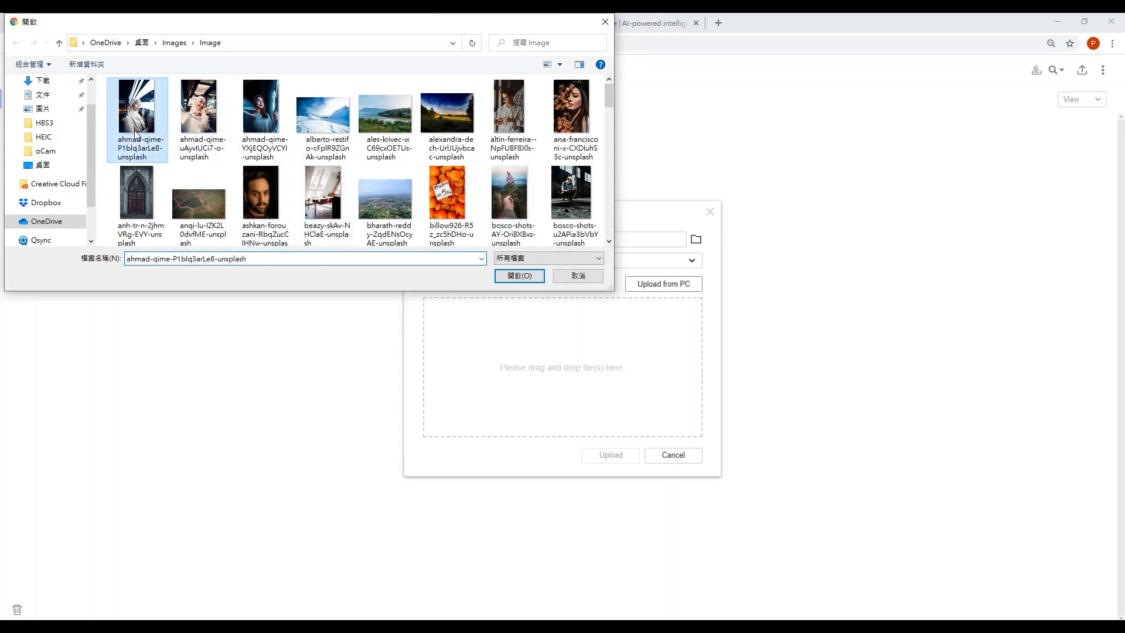
shift+click(582, 128)
click(533, 277)
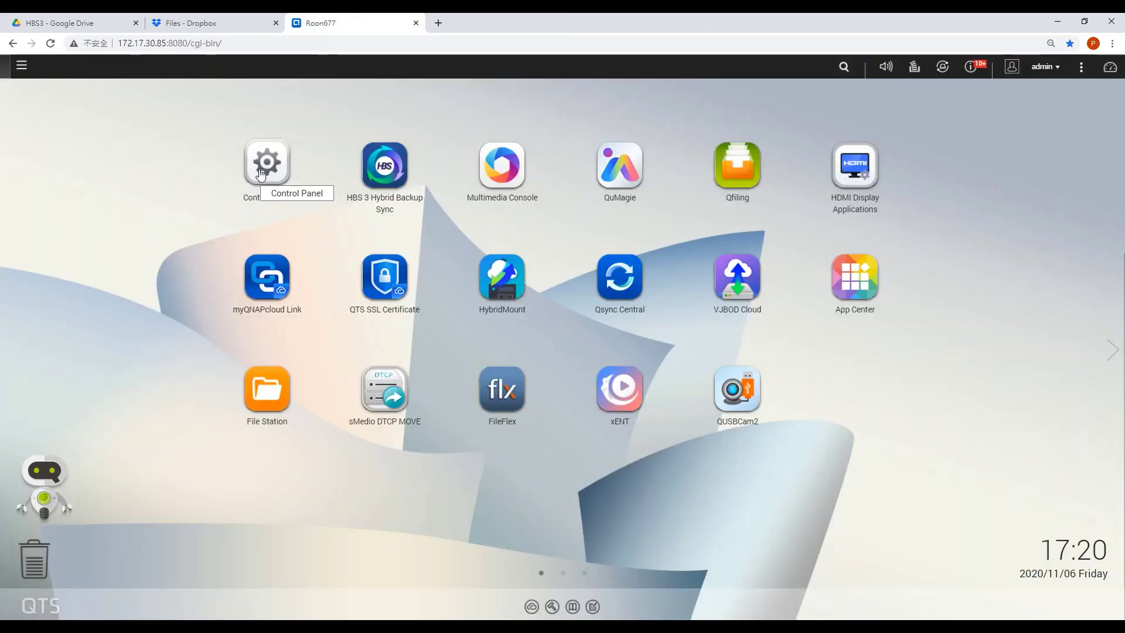
Create a shared folder named "Google Drive HBS3" on the NAS through Control Panel, and minimize the Control Panel window
click(265, 166)
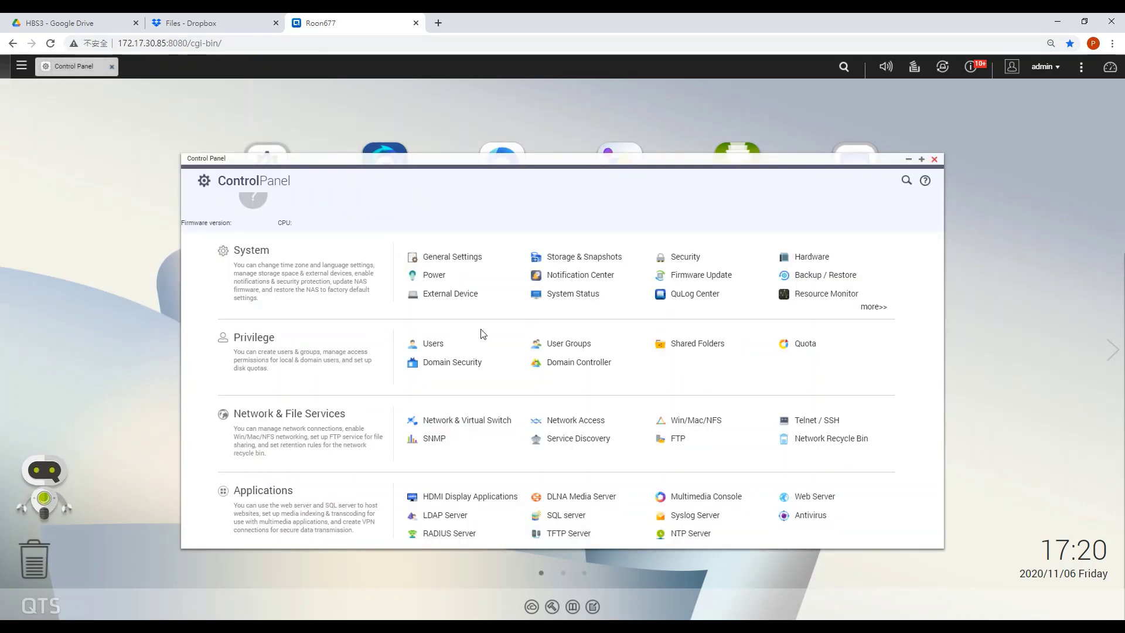
click(682, 349)
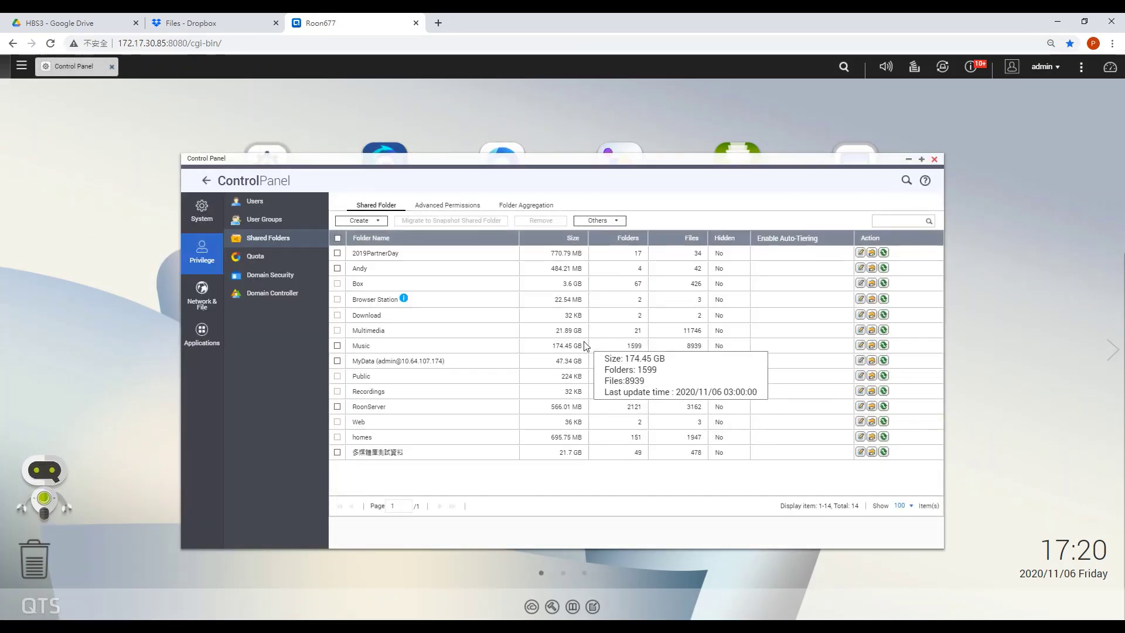
click(377, 221)
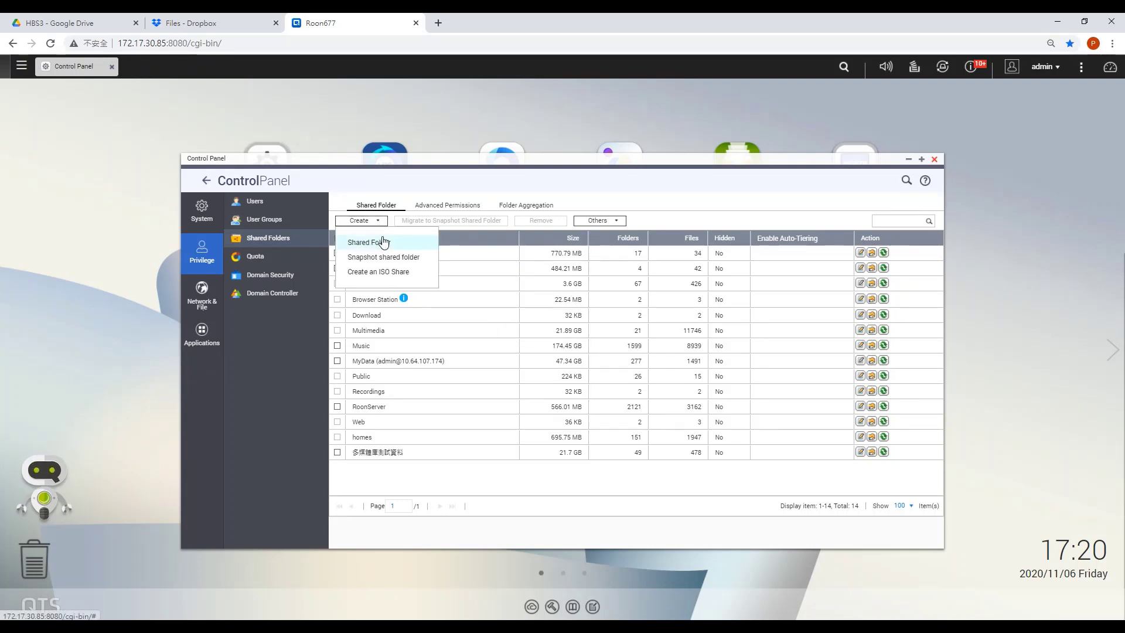
click(385, 244)
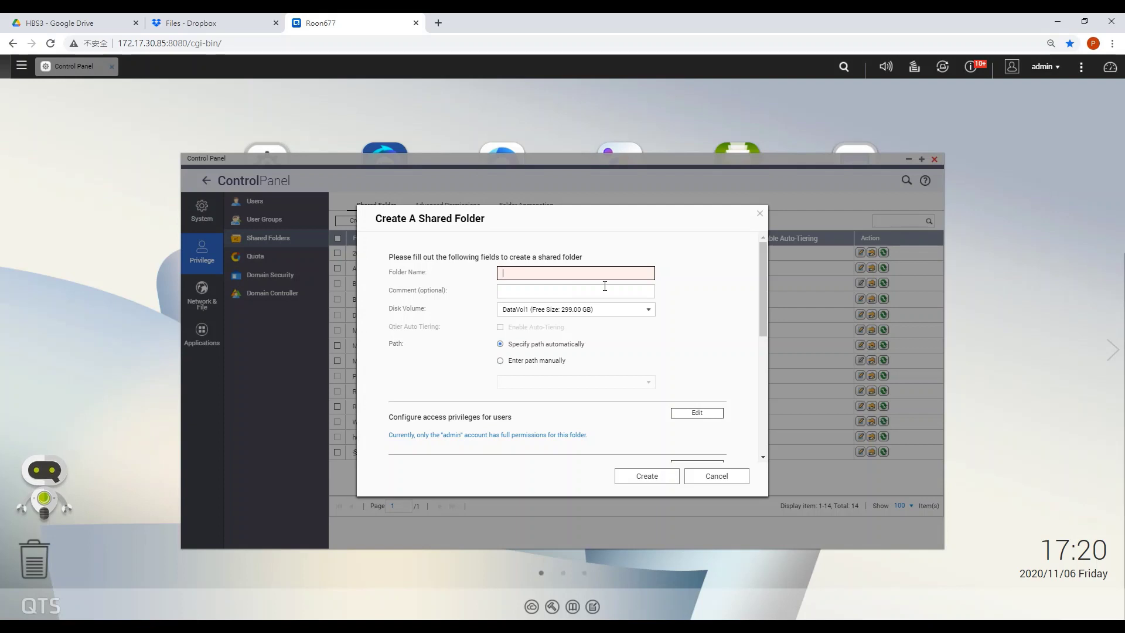
text(G^\)
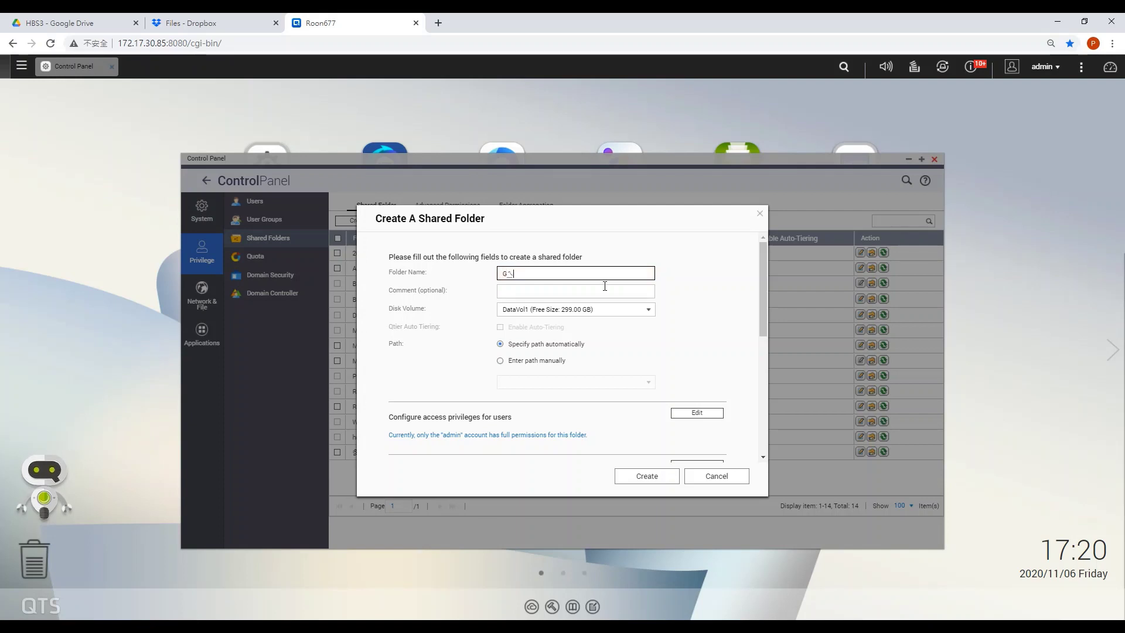
text(gle Drive)
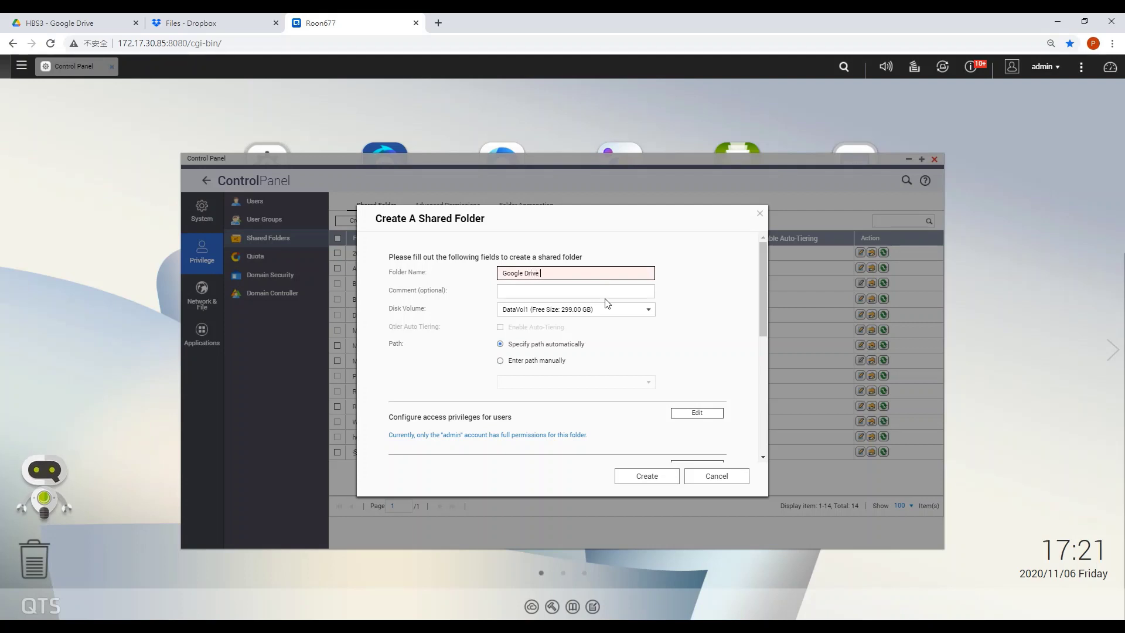
text( HBS3)
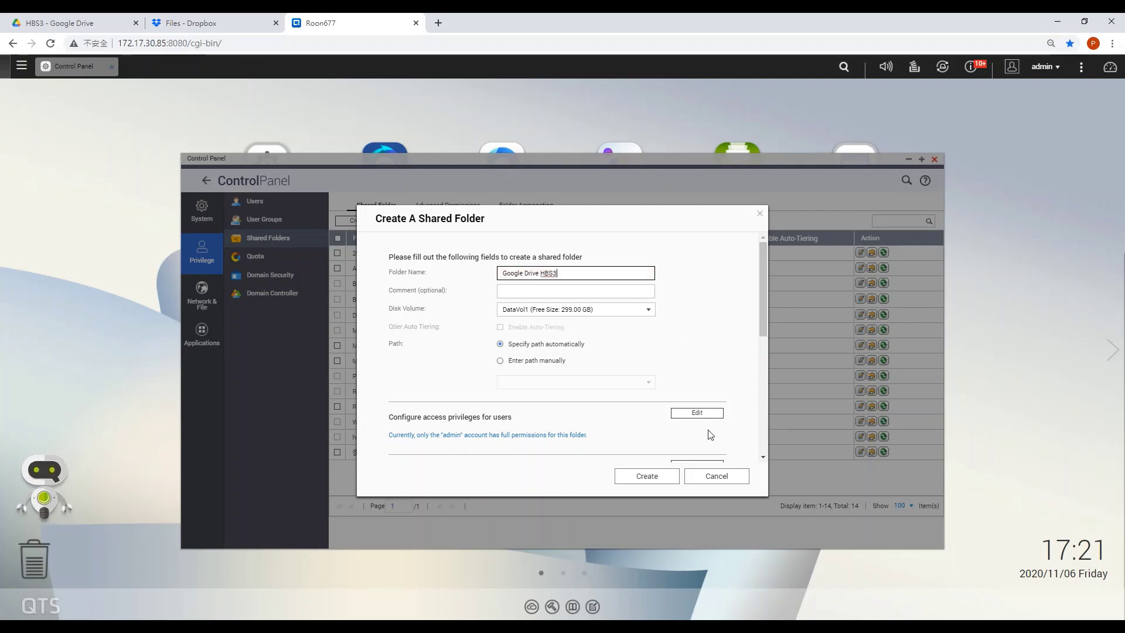
click(658, 474)
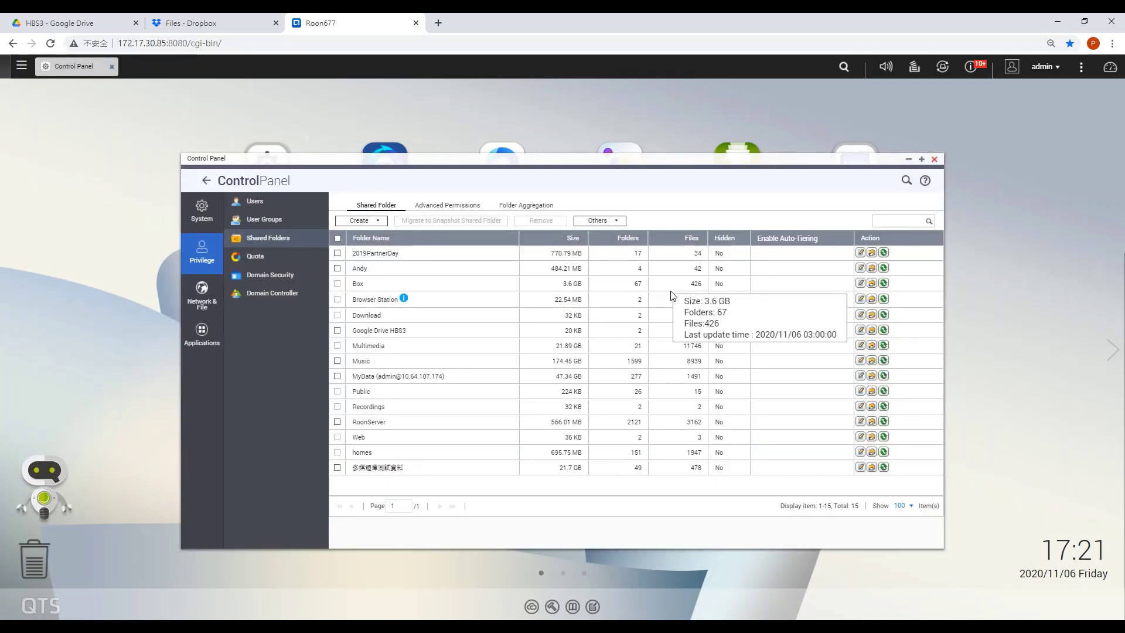
click(908, 159)
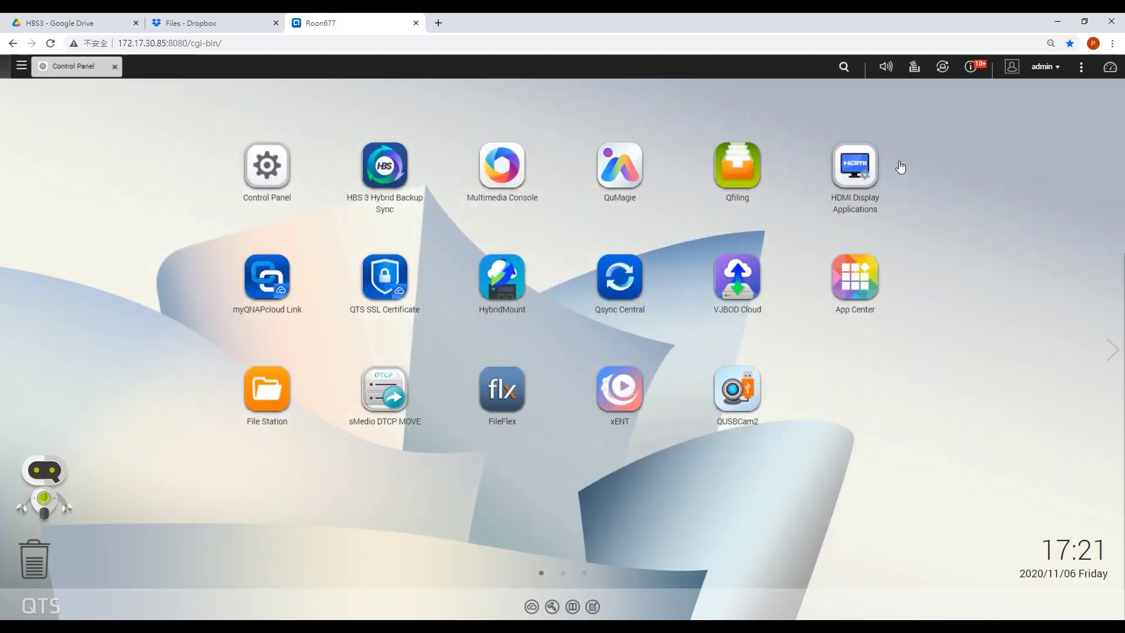
Add the Google Drive HBS3 folder to QuMagie's content sources in Multimedia Console, and minimize the console
click(494, 166)
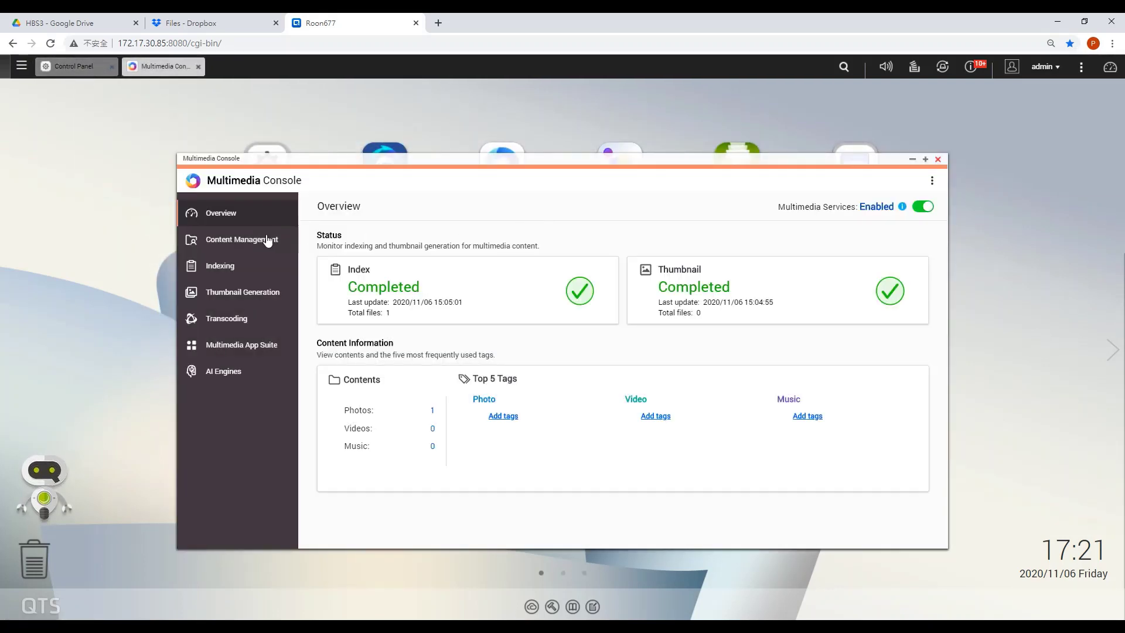
click(267, 242)
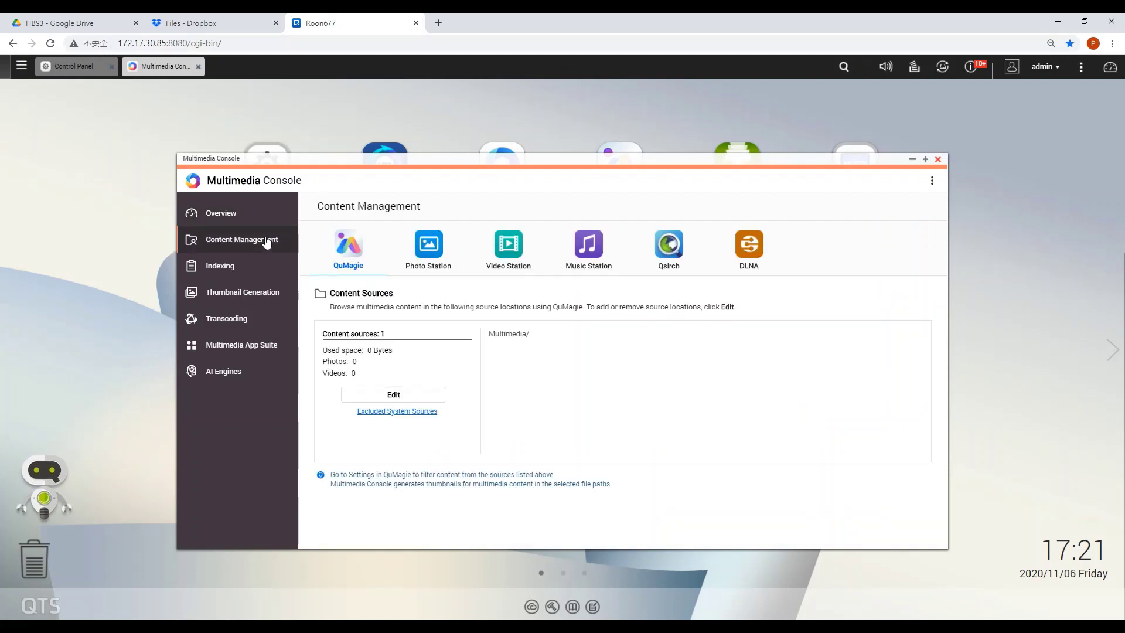
click(422, 394)
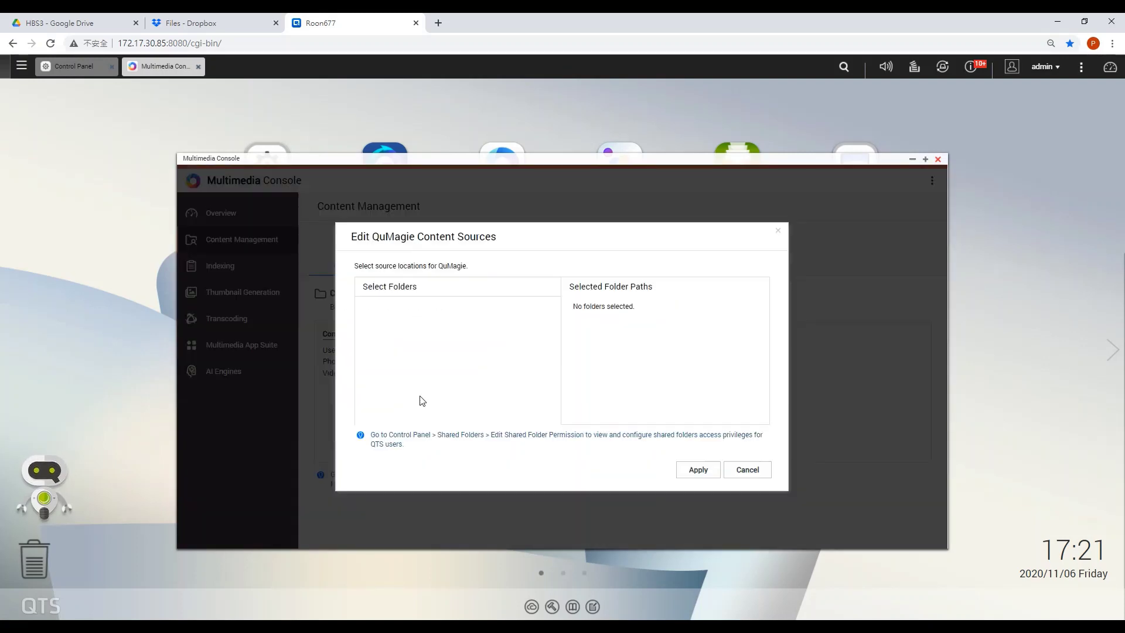
click(378, 374)
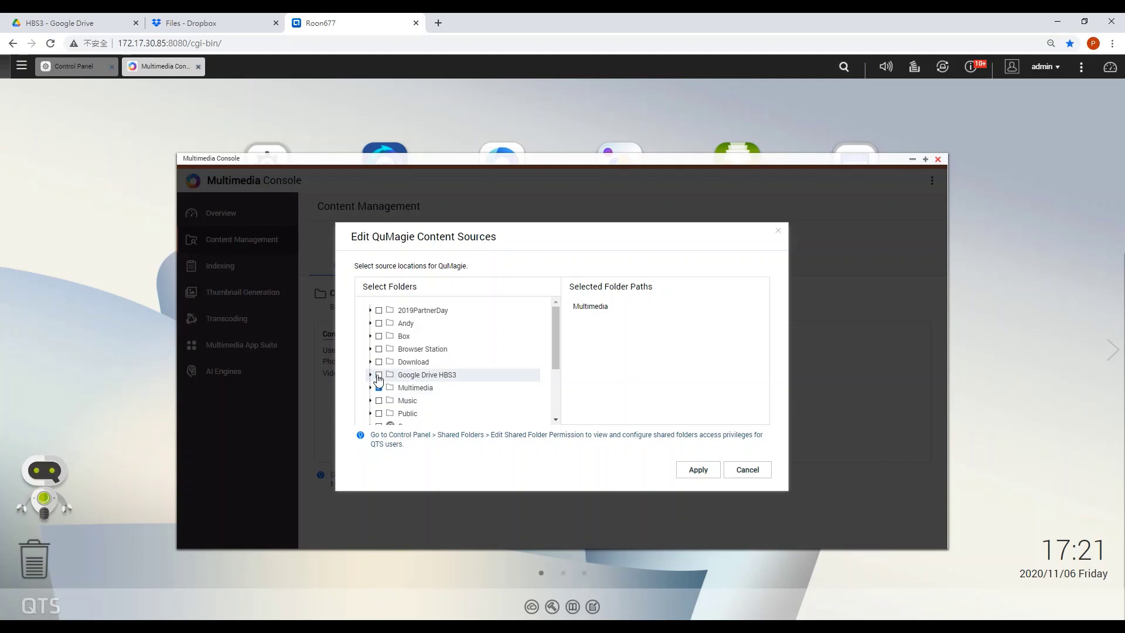
click(708, 469)
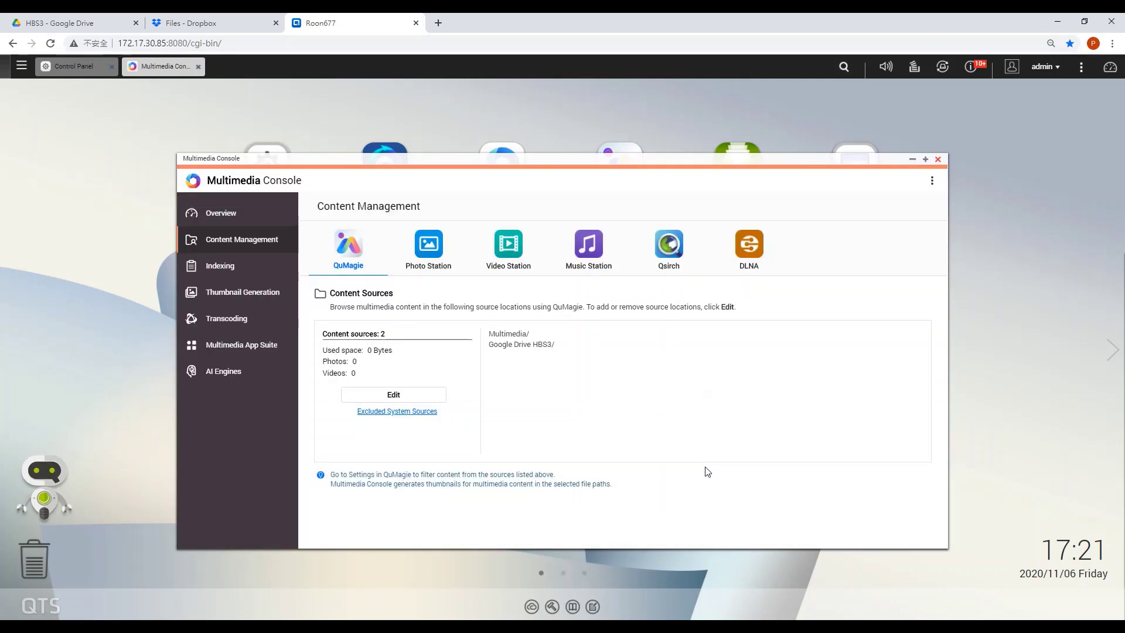
click(912, 161)
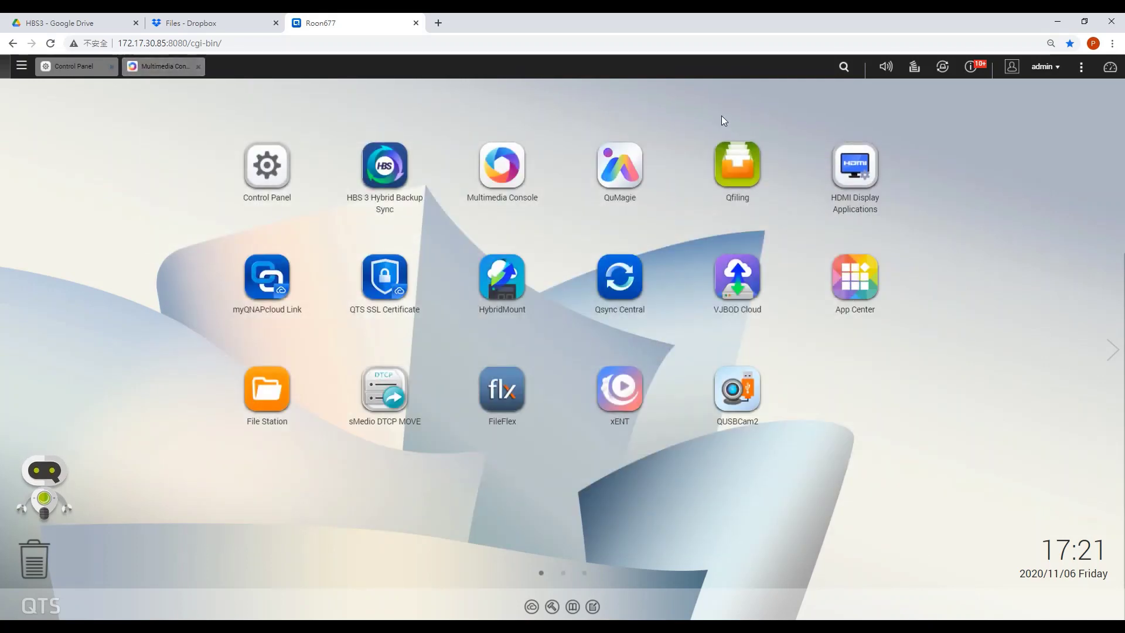
Start creating an Active Sync job in HBS 3 Hybrid Backup Sync
click(382, 170)
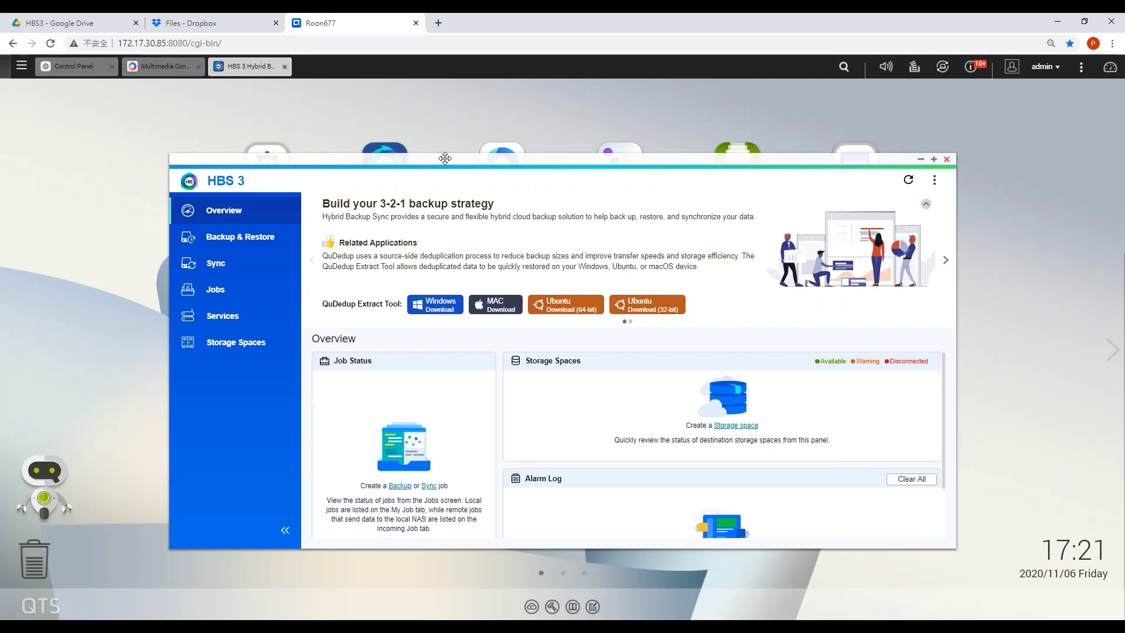
click(250, 263)
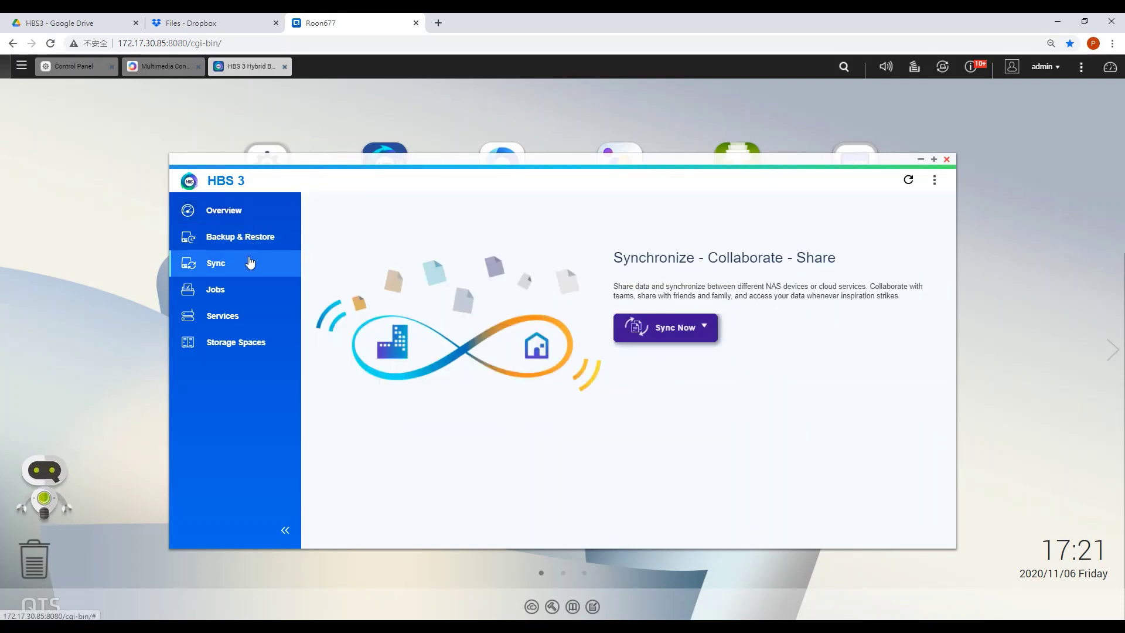
click(690, 333)
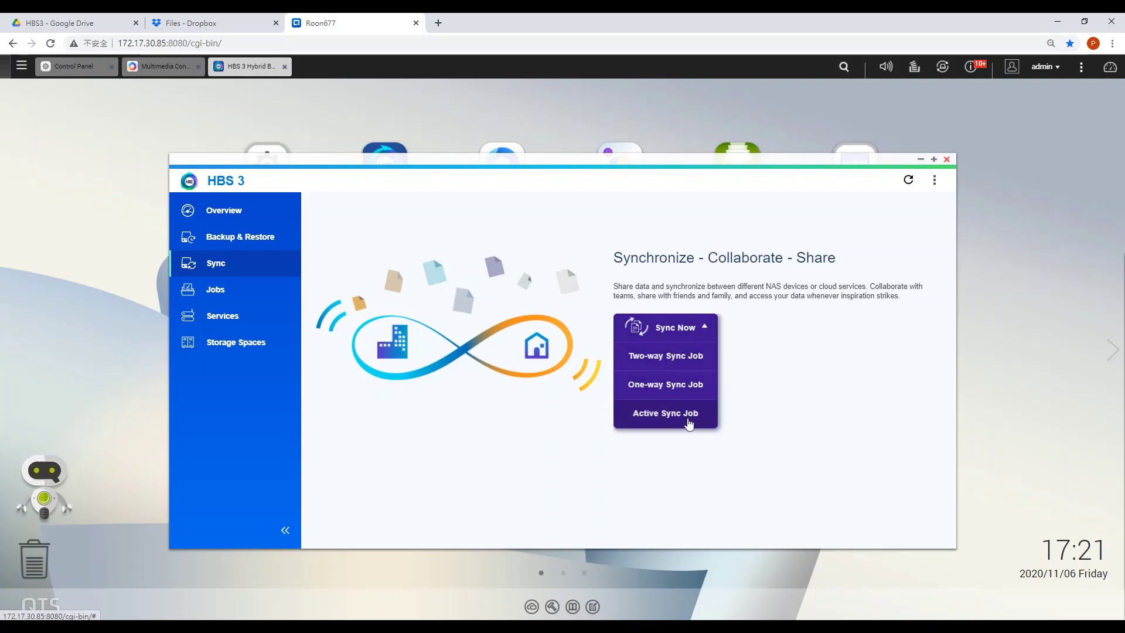
click(688, 416)
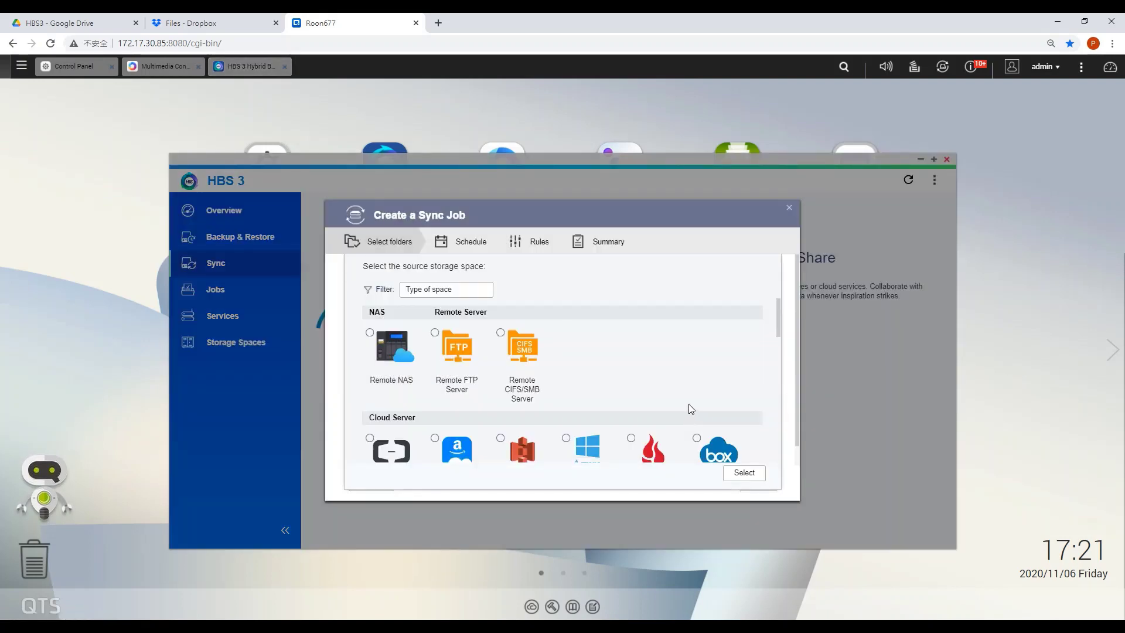
Set Google Drive as the job's source storage space, authorizing the company account and creating the space as Google Drive 1
scroll(759, 364, down, 4)
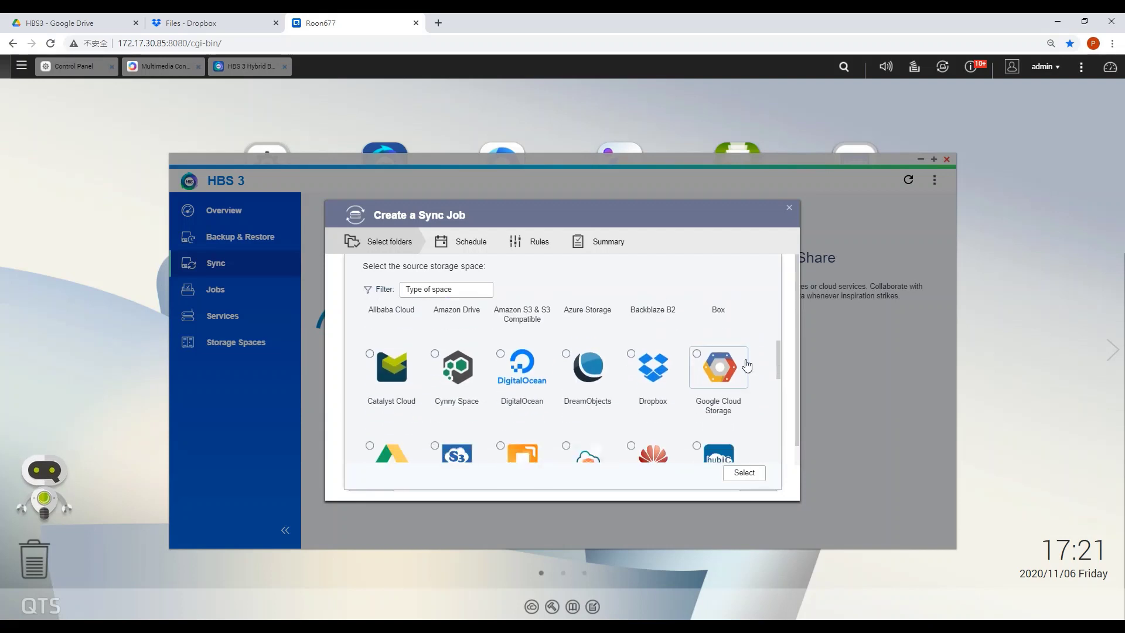
click(370, 387)
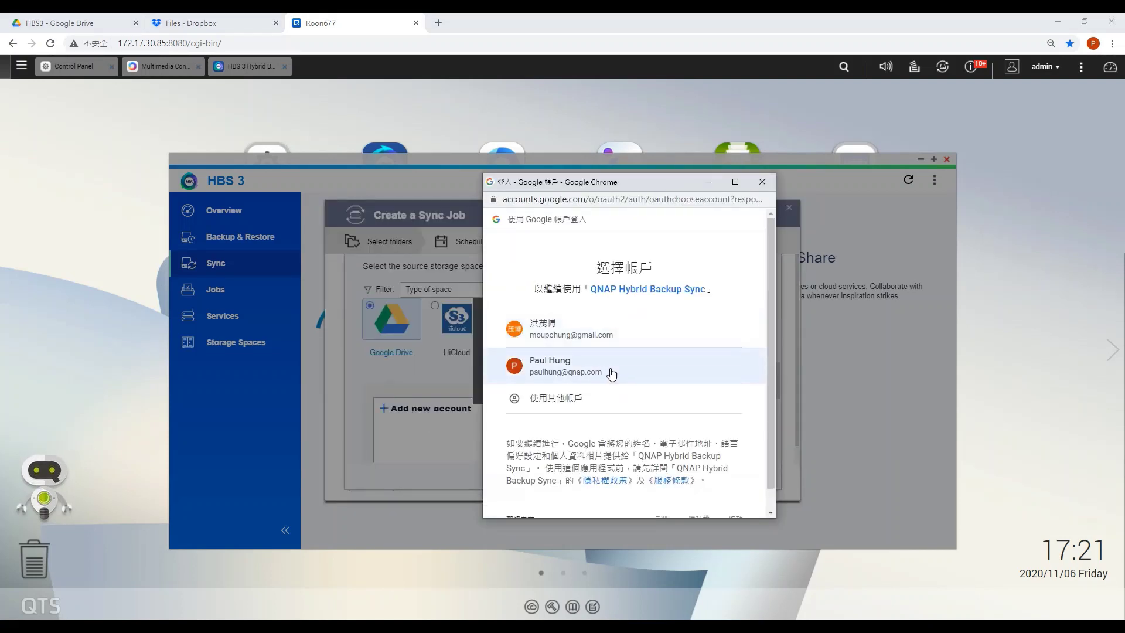
click(610, 369)
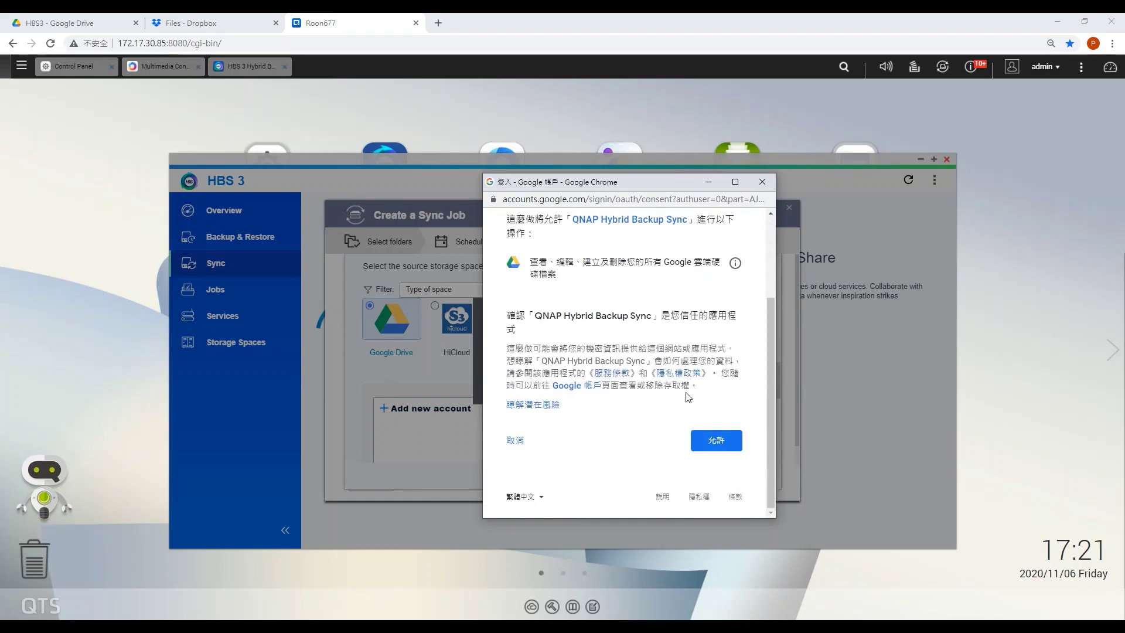
click(718, 440)
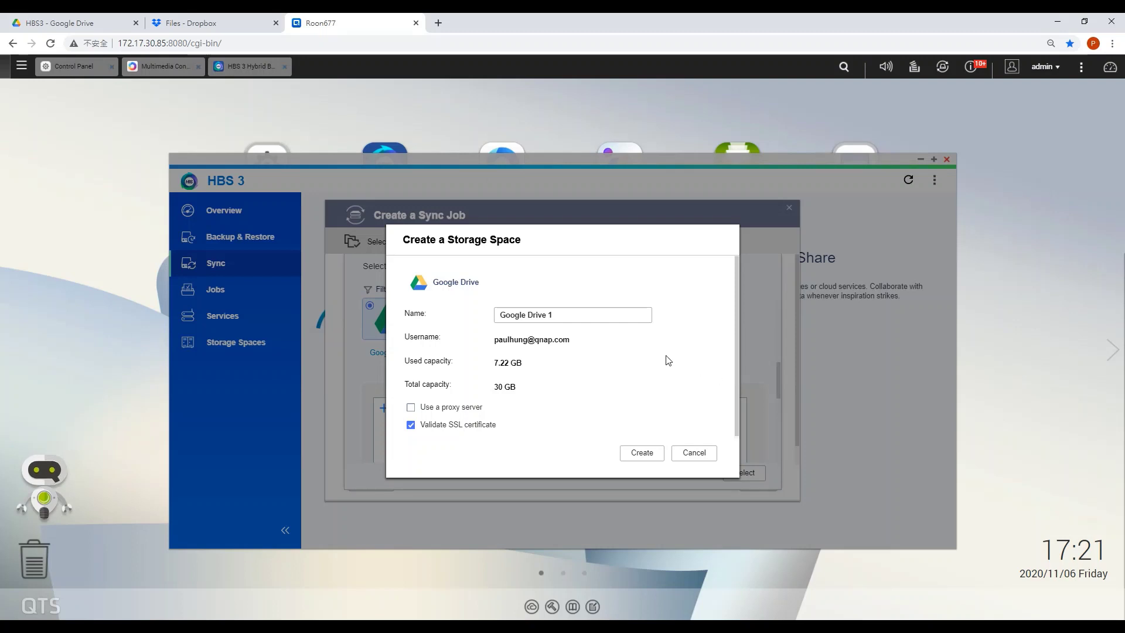
click(643, 457)
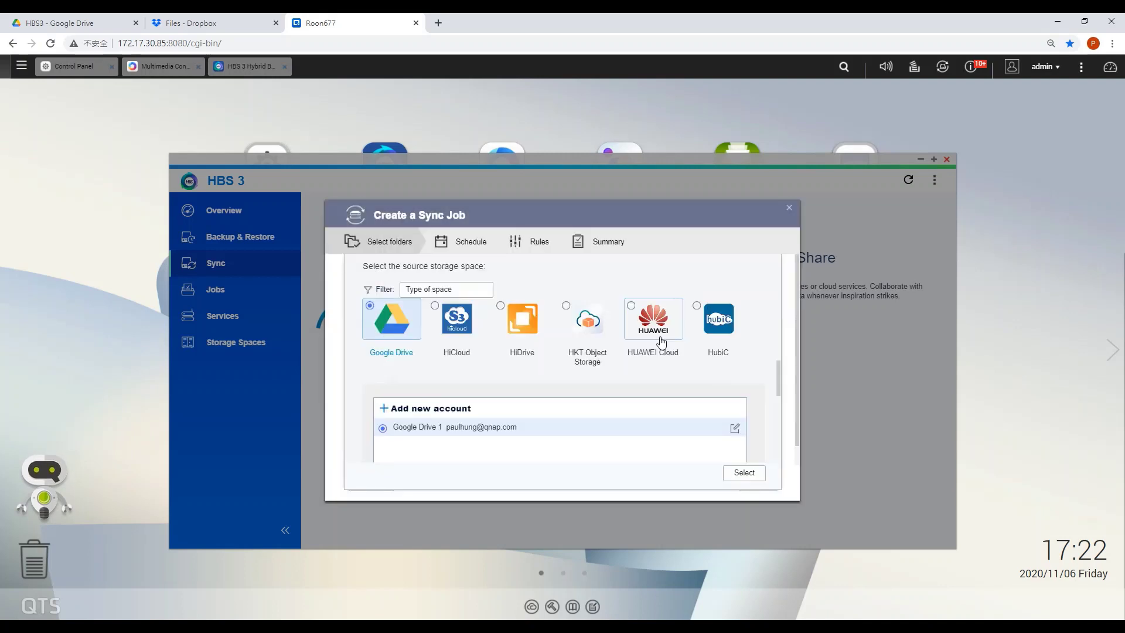
scroll(765, 405, down, 1)
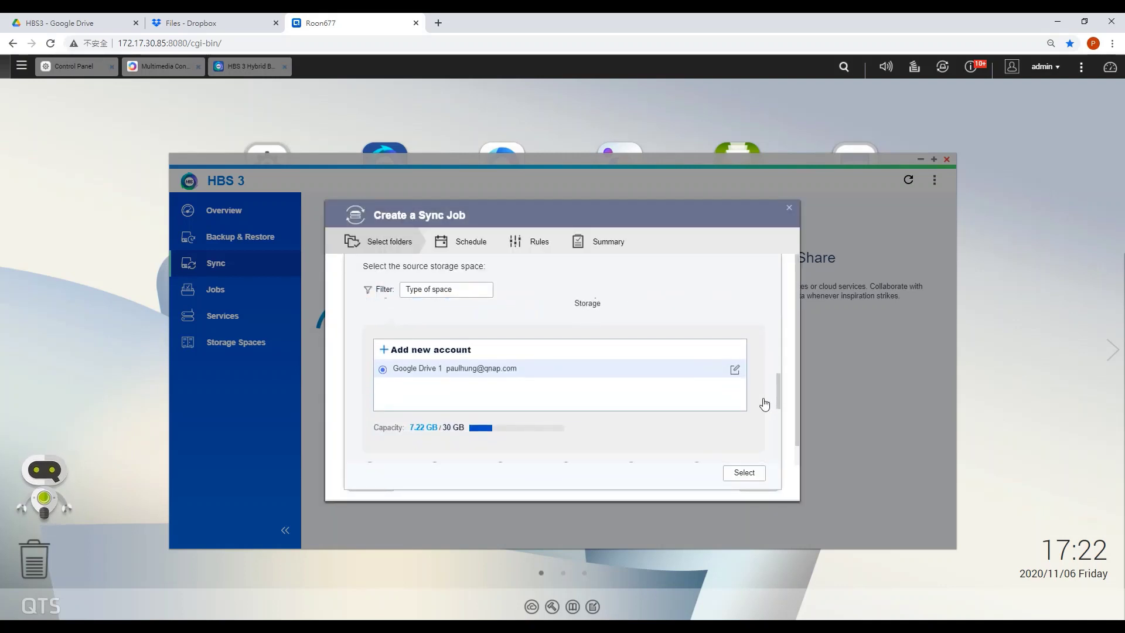
click(758, 473)
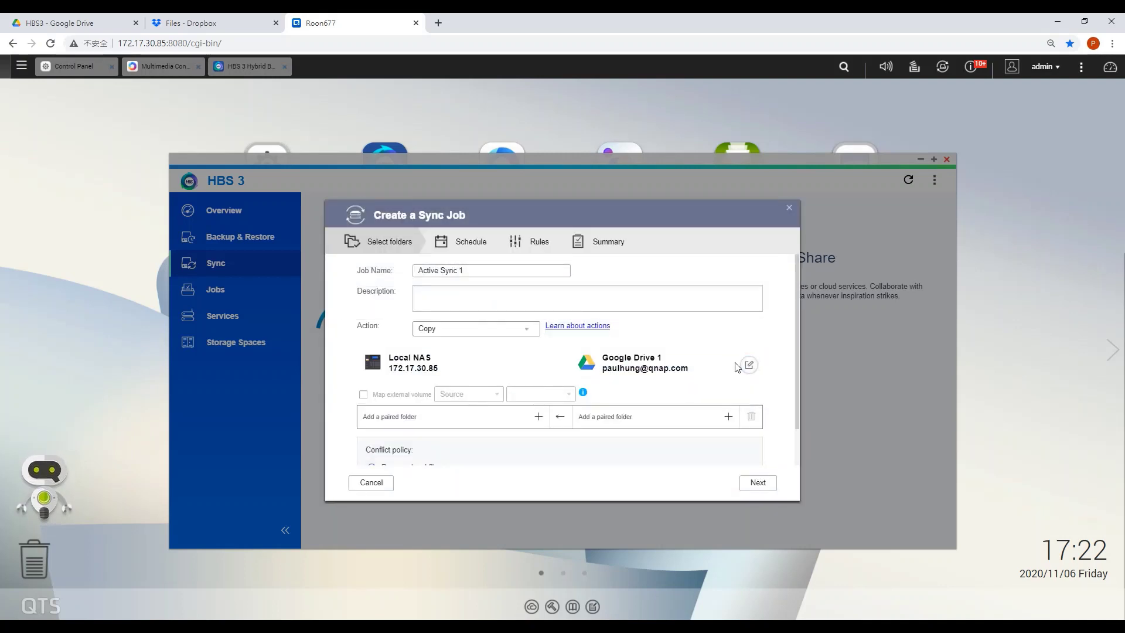
Pair the local Google Drive HBS3 folder with the remote folder /My Drive/HBS3 in the sync job
click(545, 423)
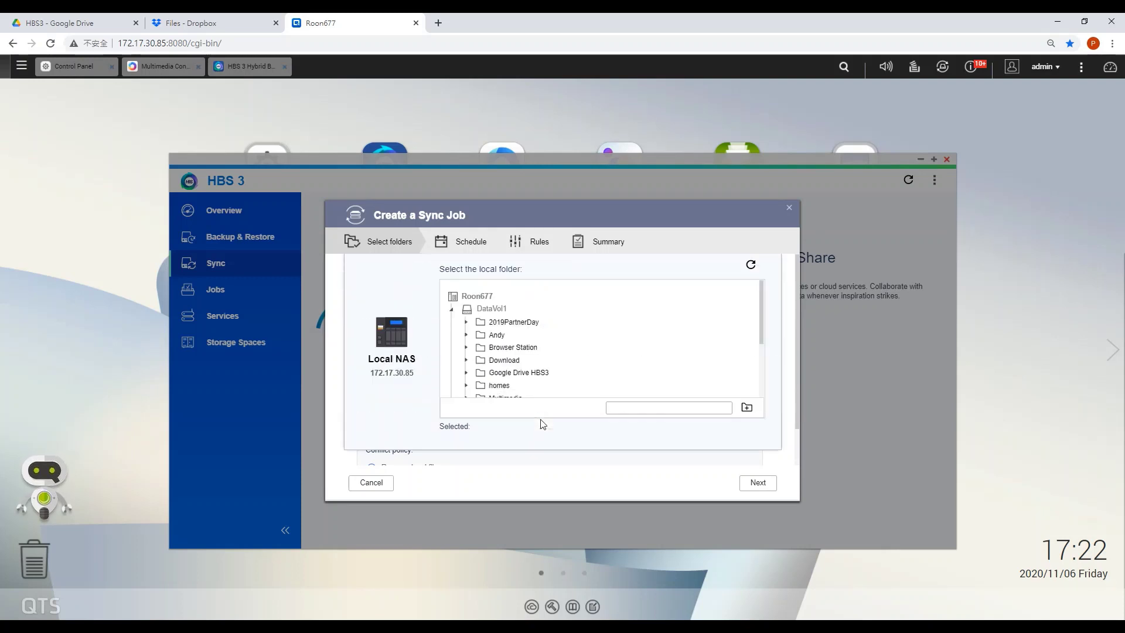
click(540, 373)
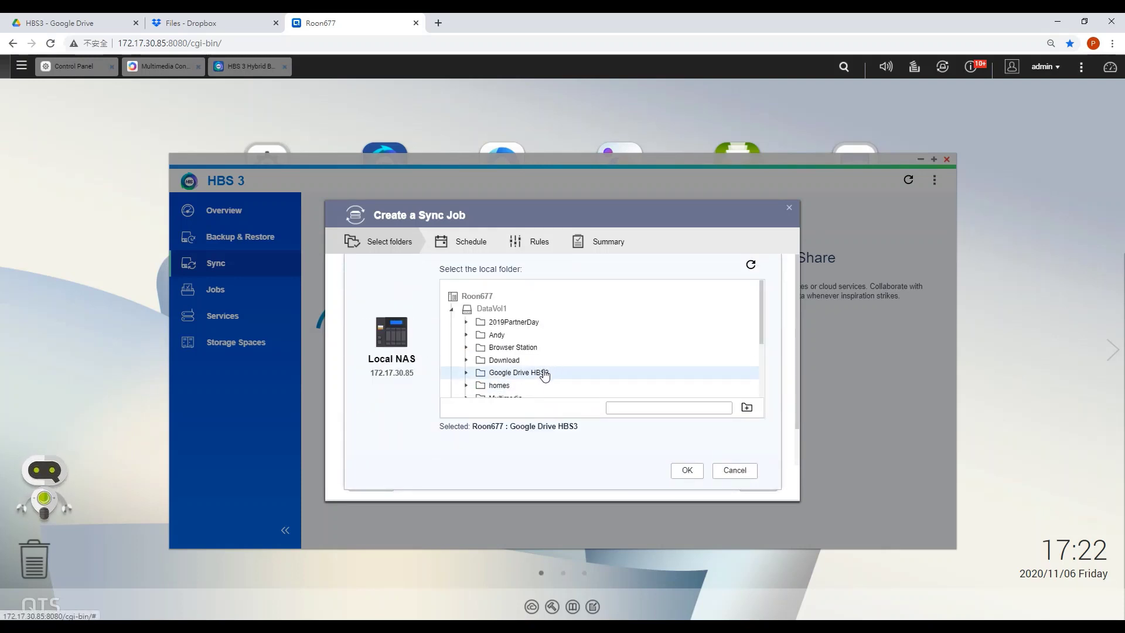
click(690, 470)
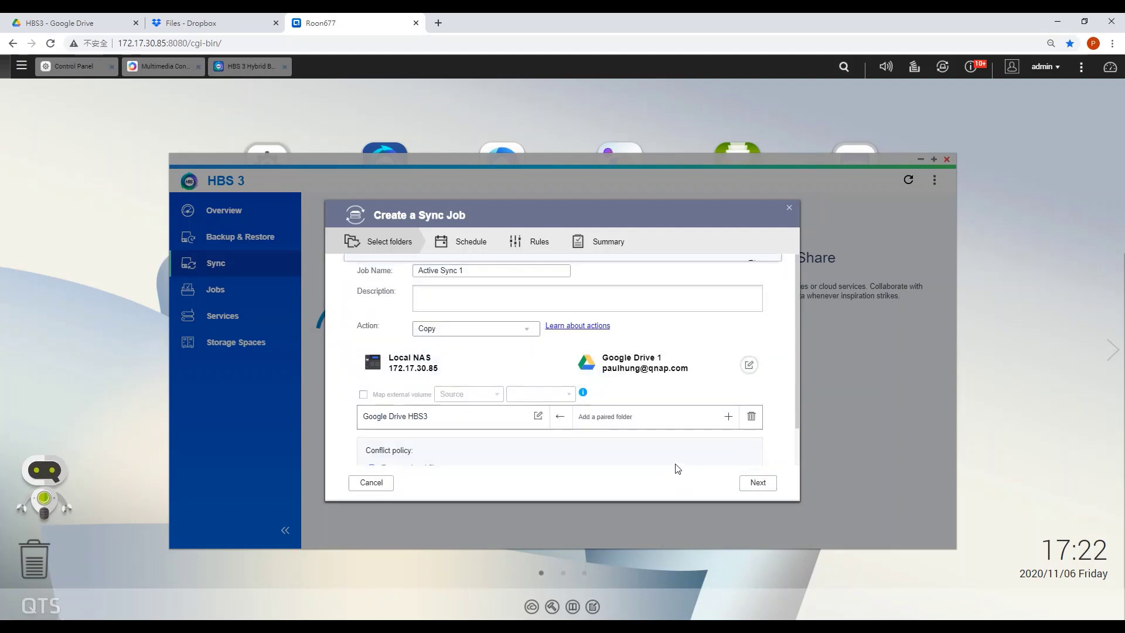
click(729, 416)
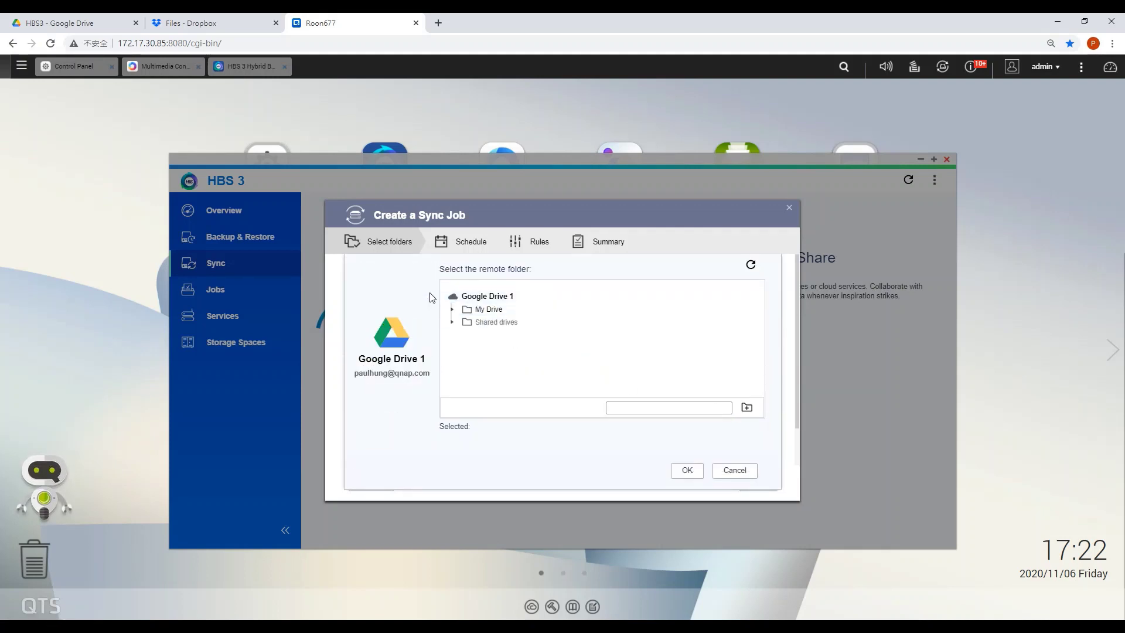
click(452, 310)
click(497, 322)
click(687, 473)
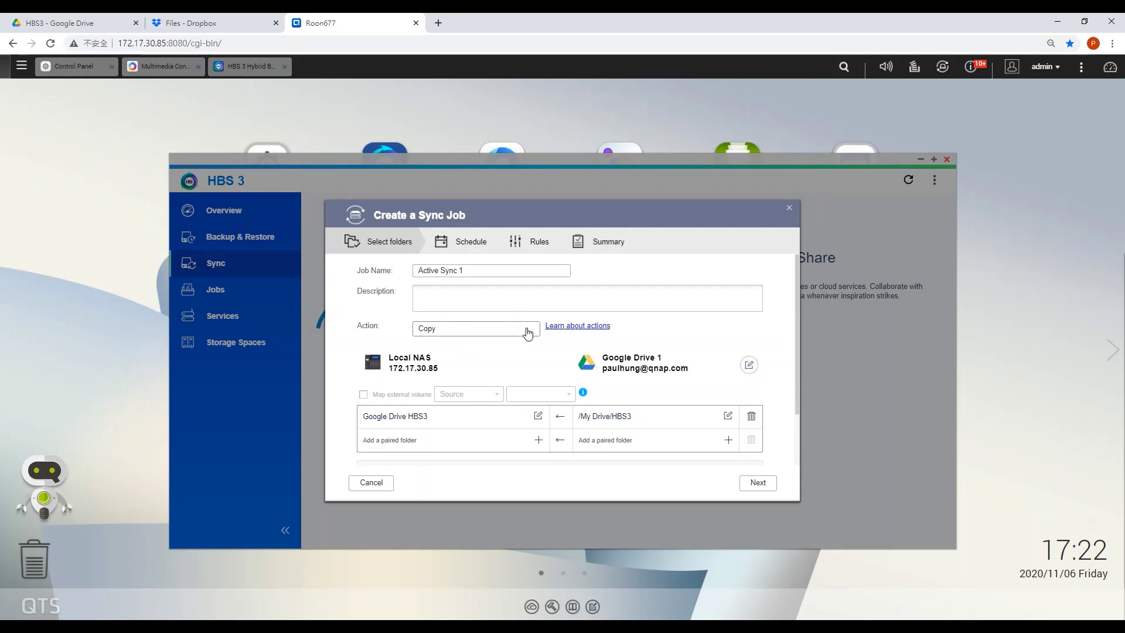
Set the sync job's action to Copy and continue to the schedule settings
click(528, 333)
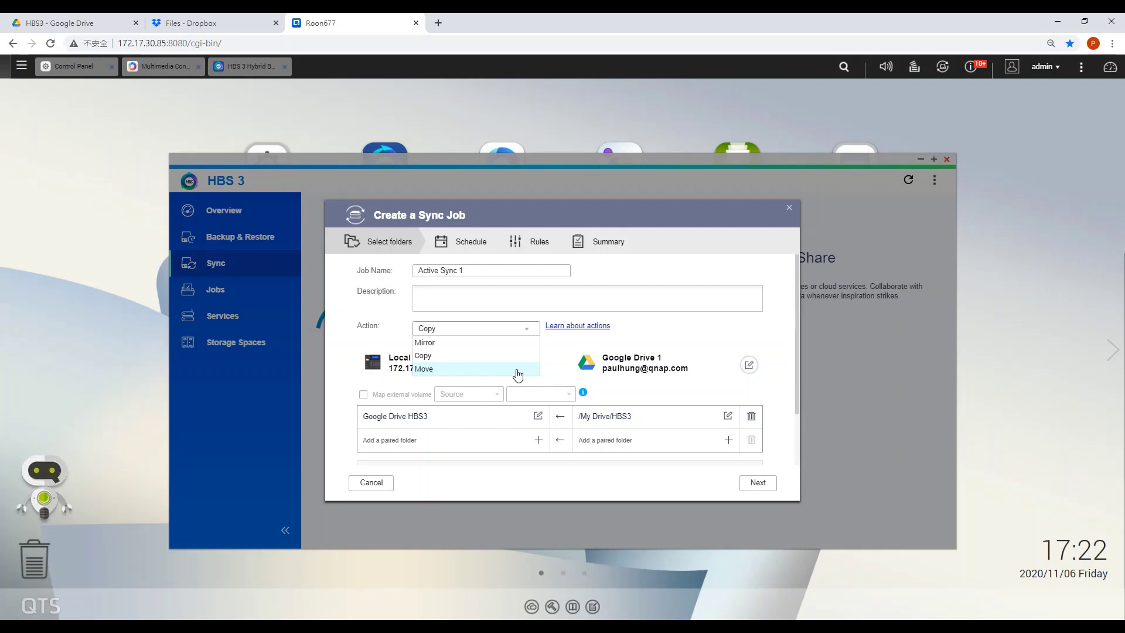
click(495, 356)
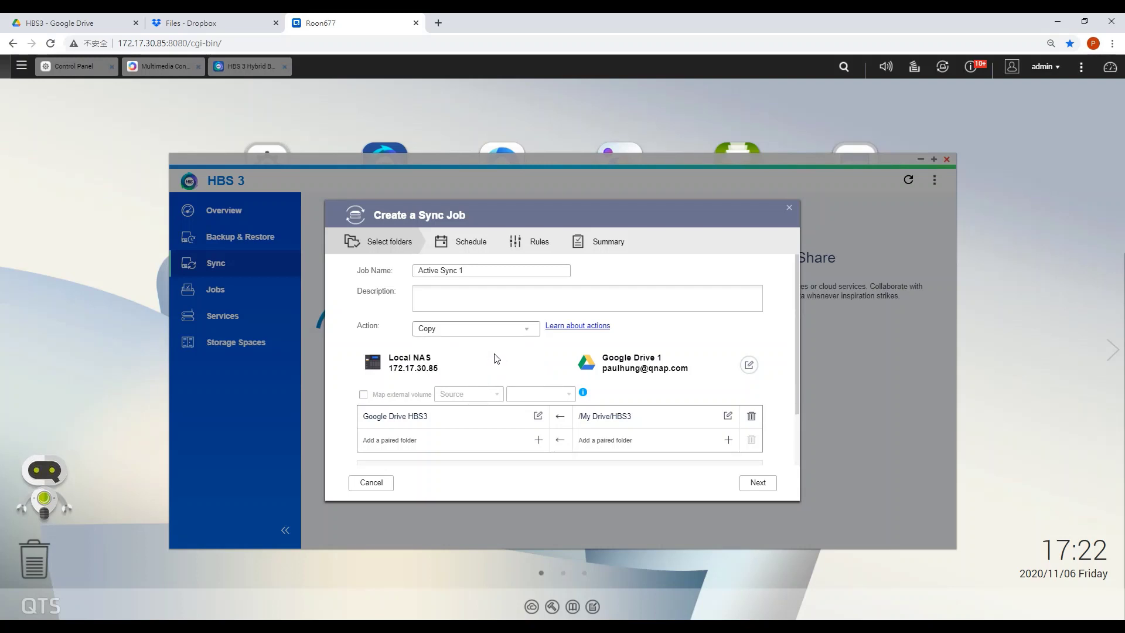
click(757, 482)
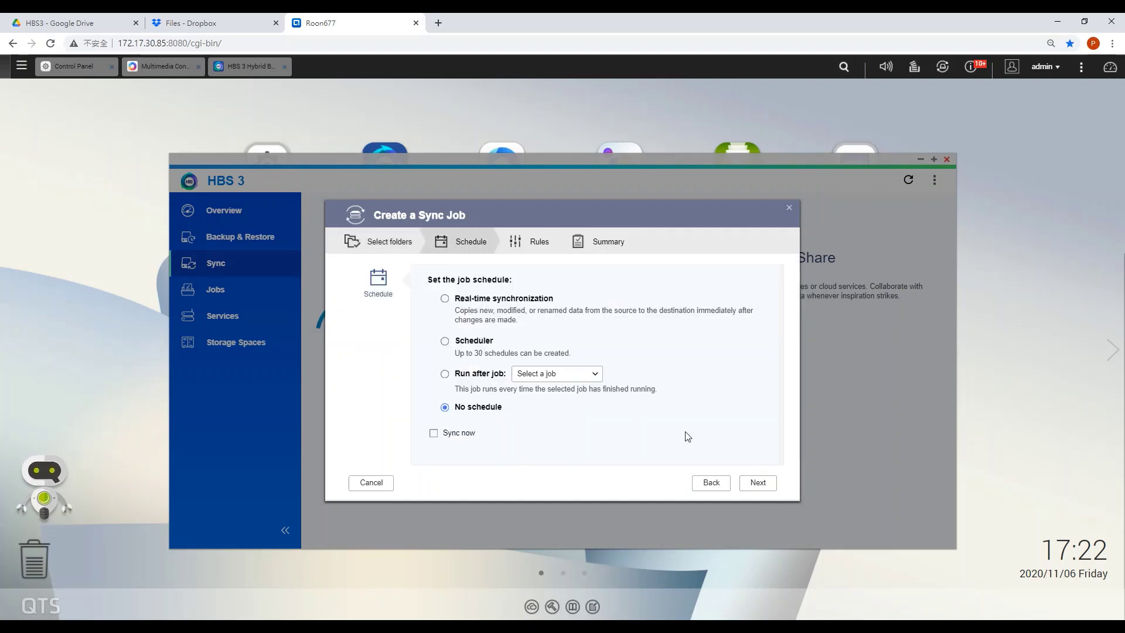
Try the Real-time synchronization, Scheduler and Run after job options, settle on No schedule, and continue to the rules
click(445, 300)
click(445, 341)
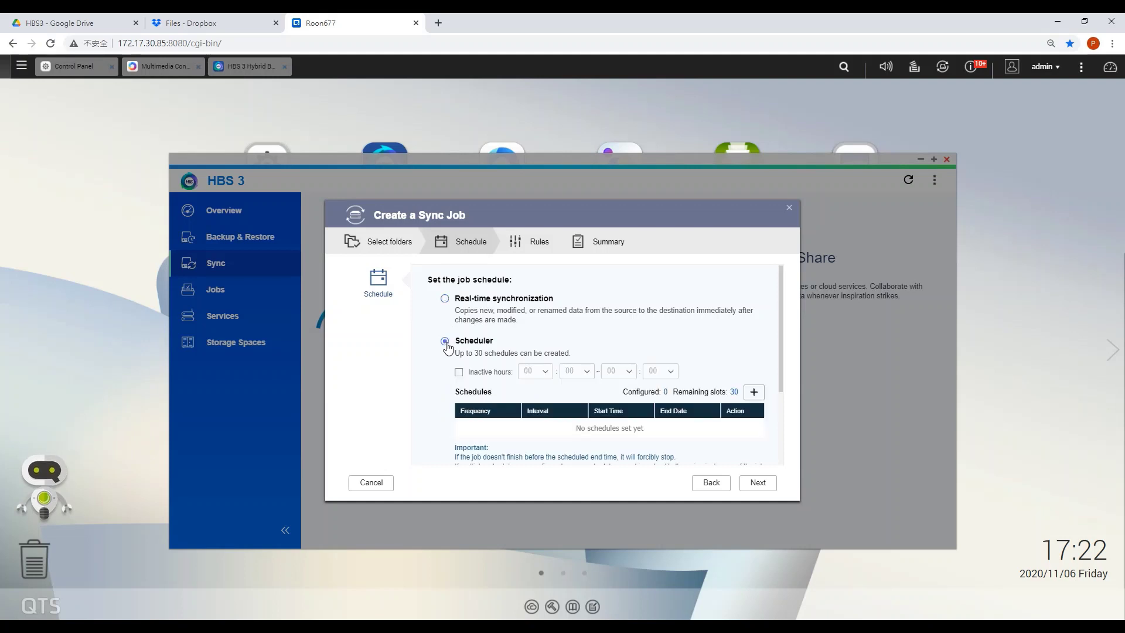
scroll(451, 417, down, 3)
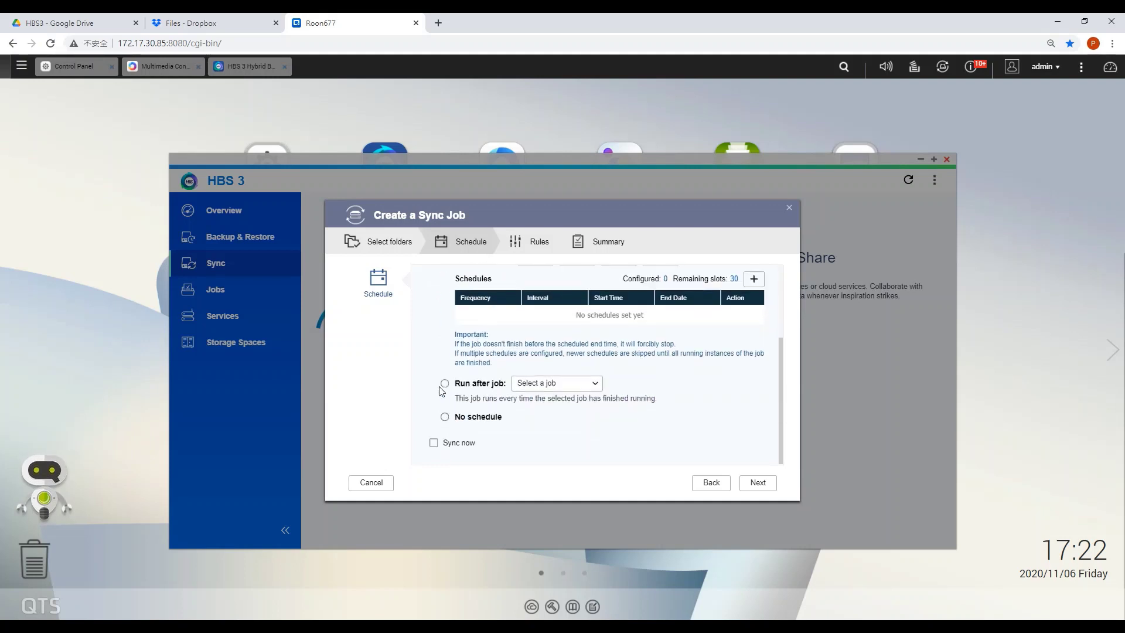
click(445, 385)
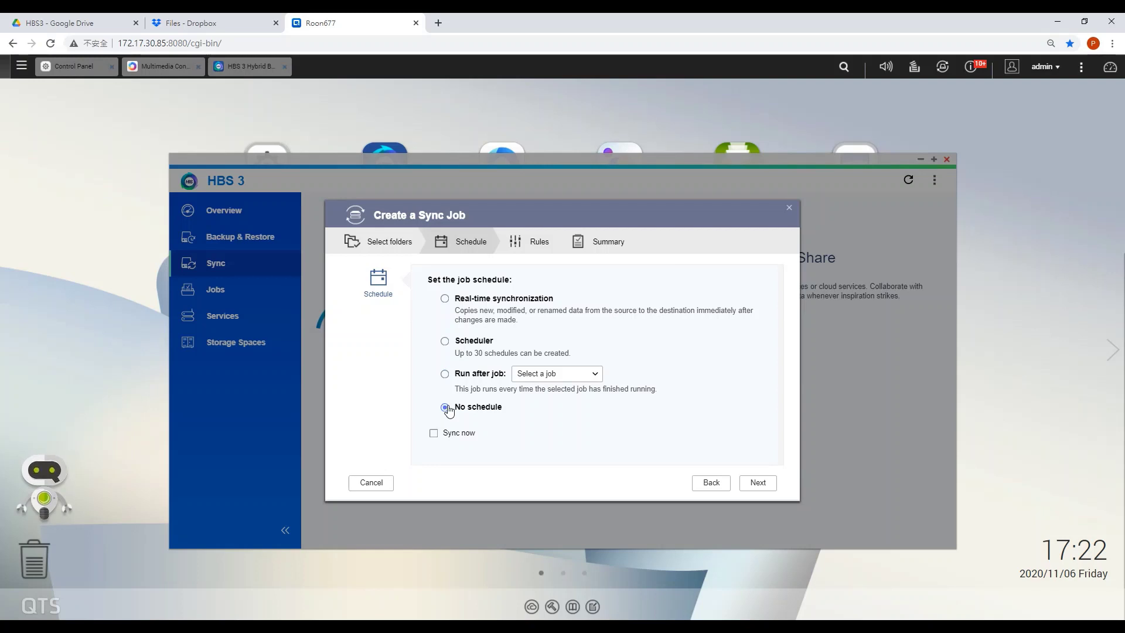
click(768, 489)
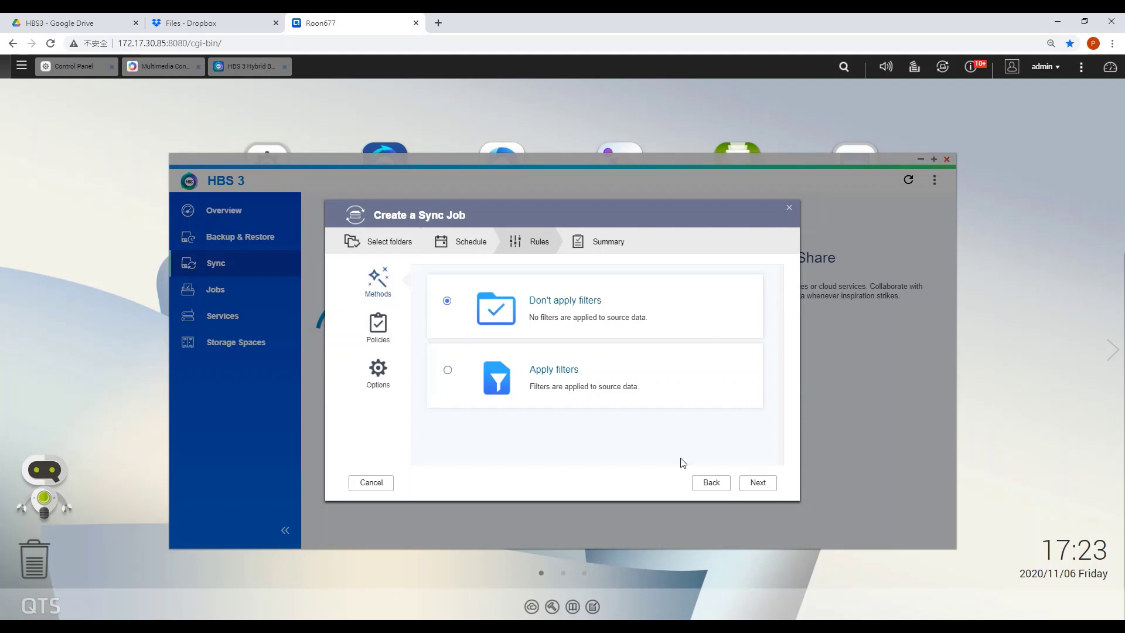
Examine the file filter criteria offered under Apply filters, and return the job to Don't apply filters
click(448, 372)
scroll(535, 379, down, 1)
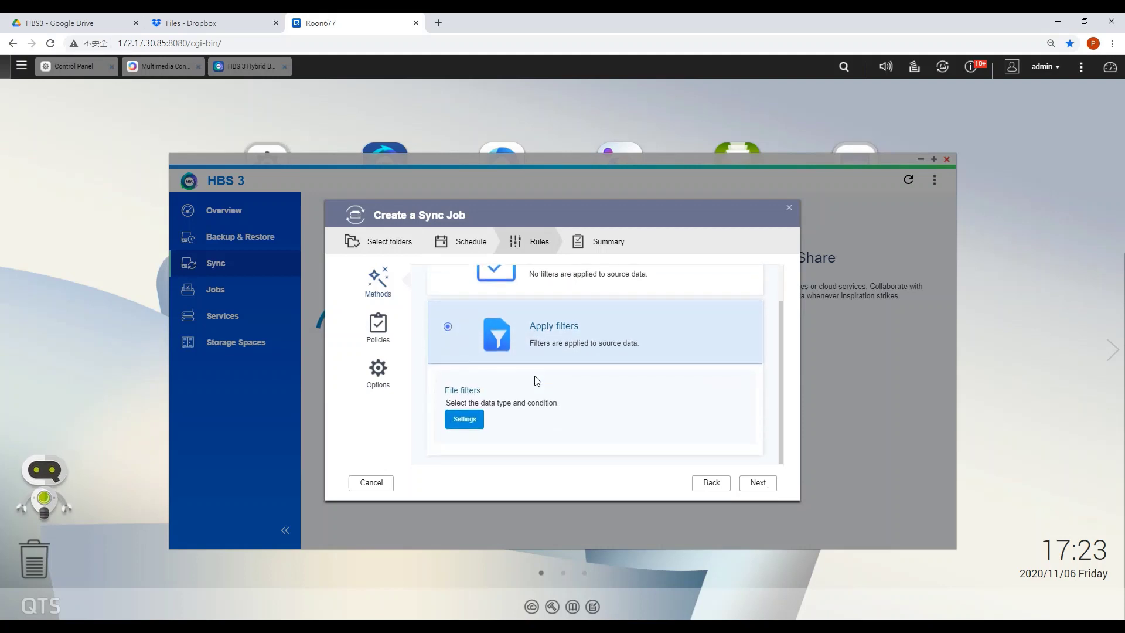
click(476, 421)
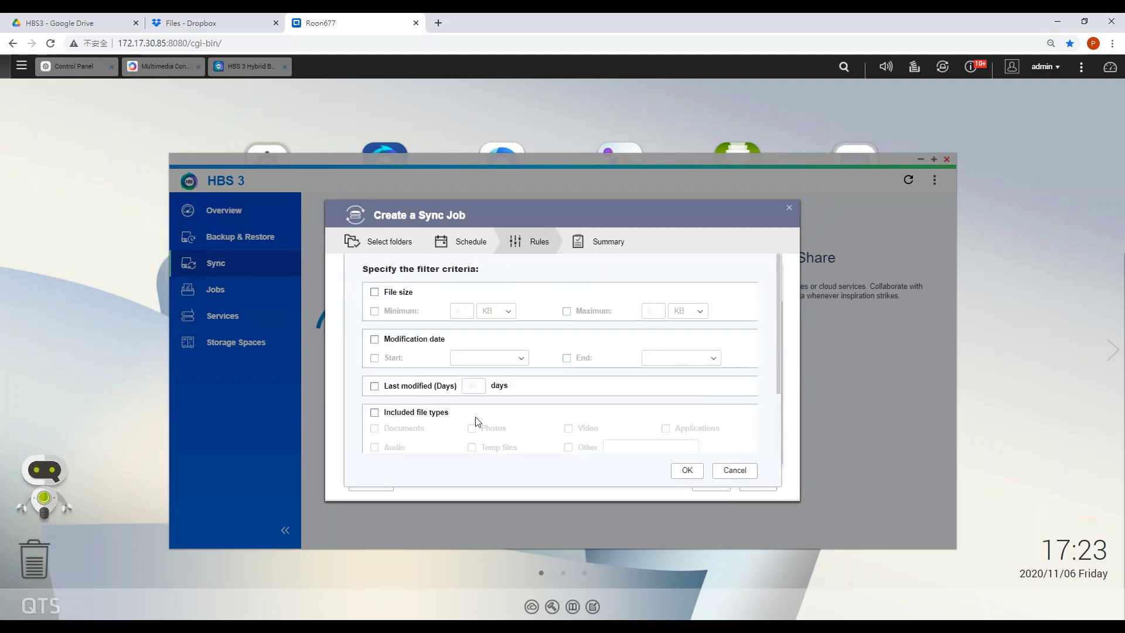
scroll(559, 334, down, 2)
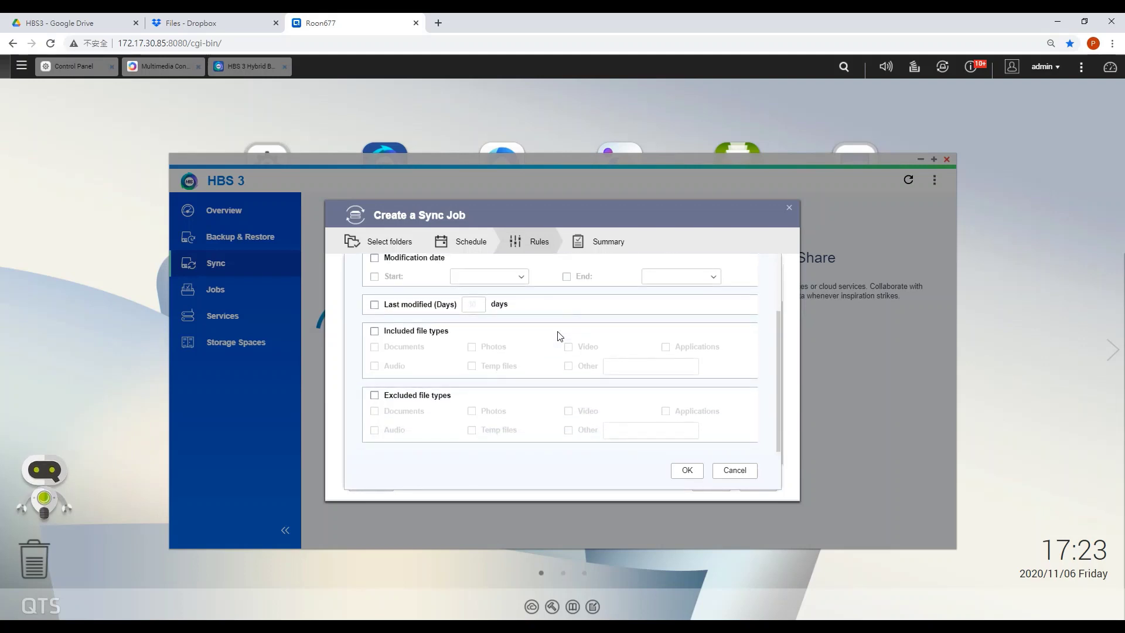
click(686, 471)
scroll(527, 352, up, 1)
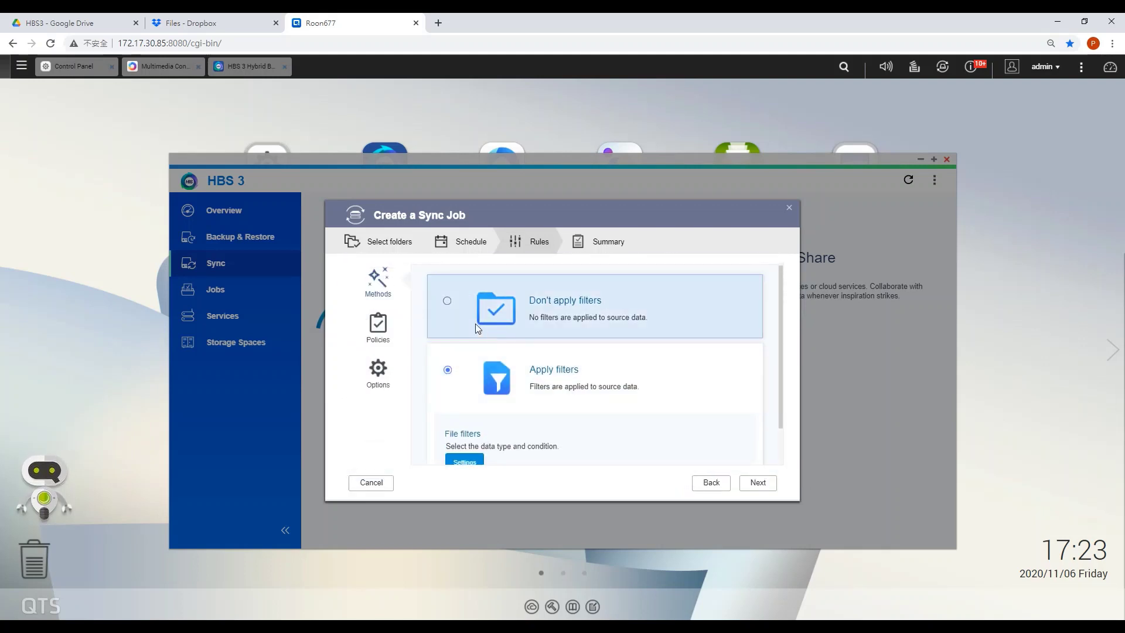
click(448, 303)
Create the Active Sync 1 job from its summary and run the sync immediately
click(757, 482)
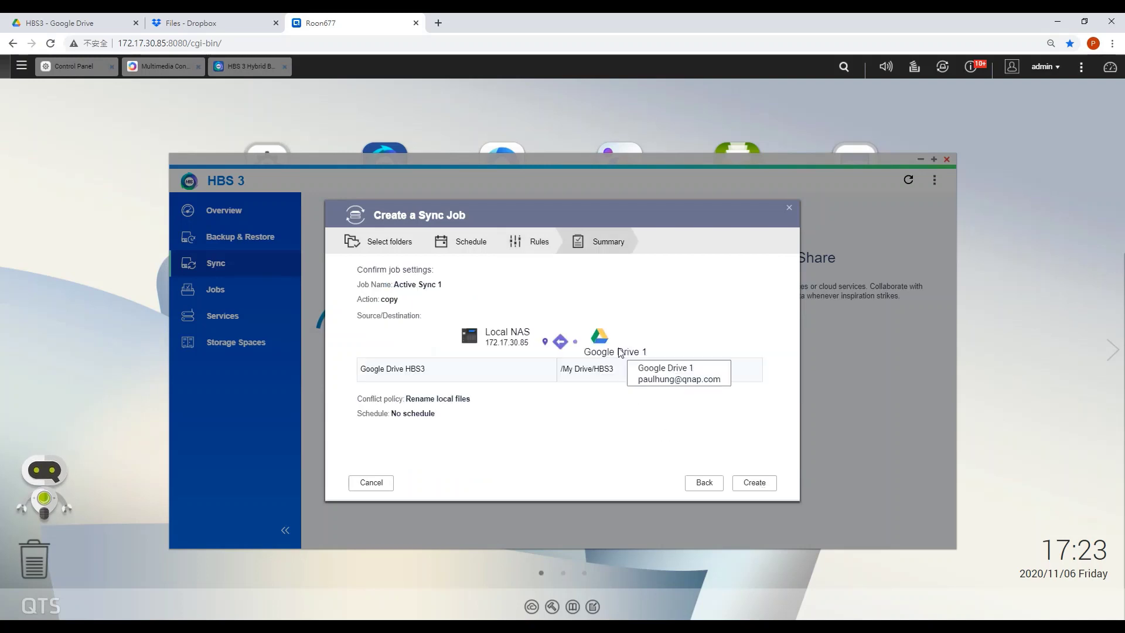
click(755, 485)
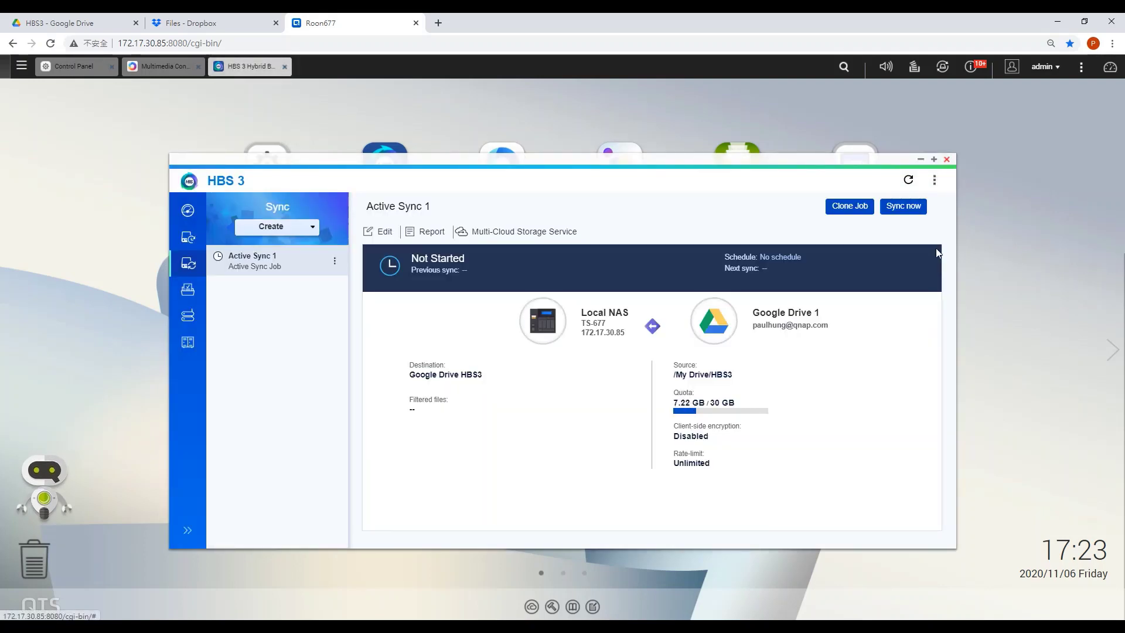
click(903, 207)
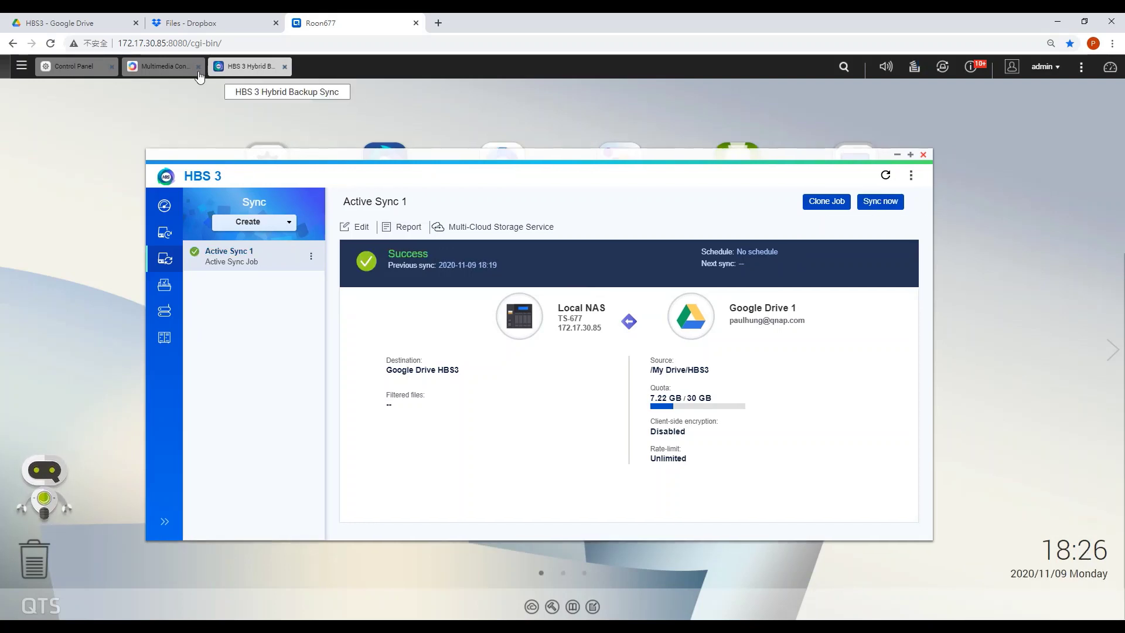
Open QuMagie to view all photos after the Google Drive sync
click(22, 66)
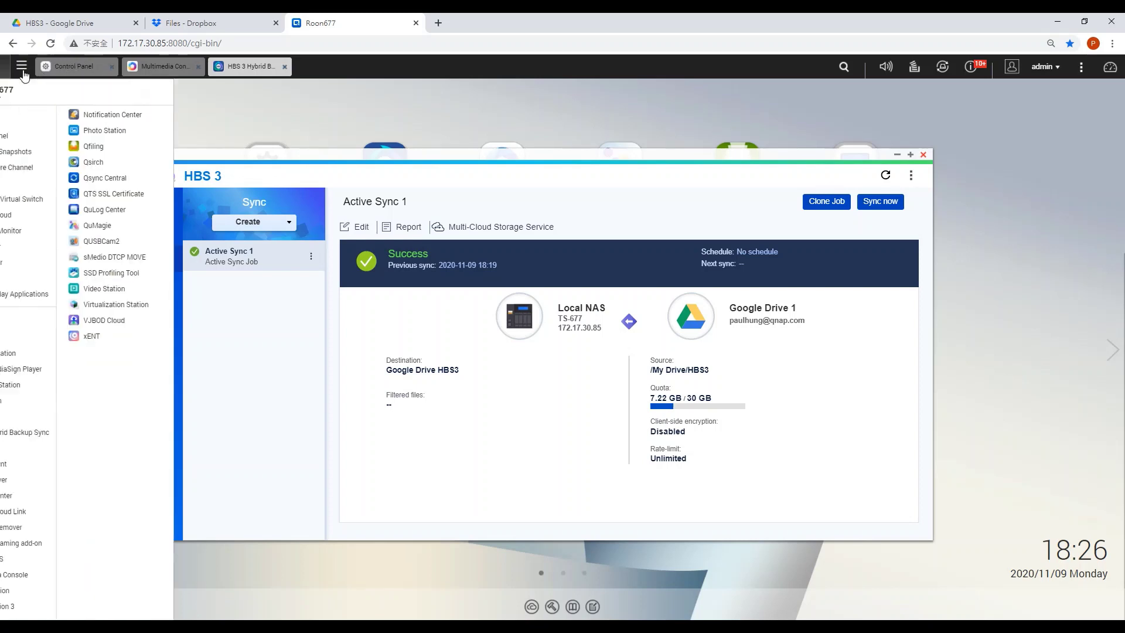
click(148, 226)
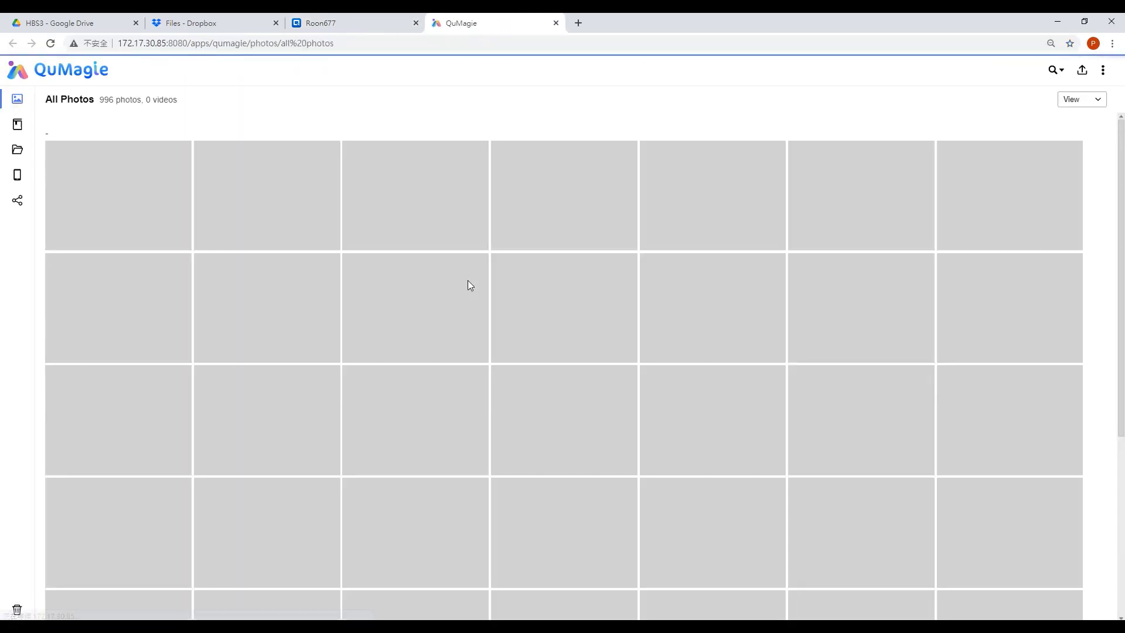
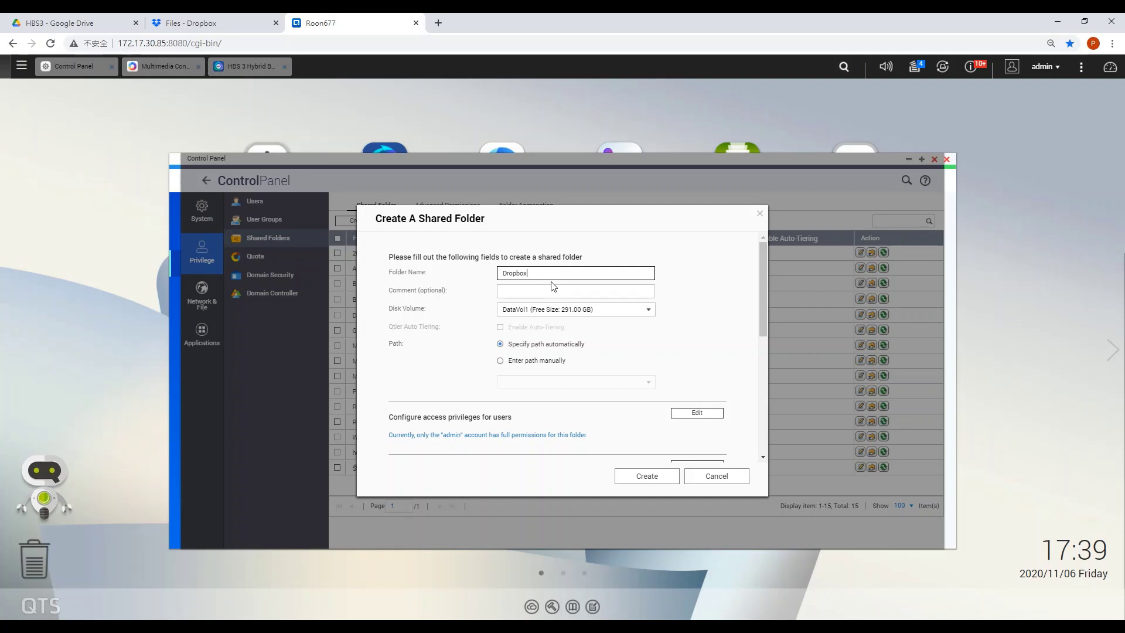
Create a shared folder named Dropbox HBS3 on DataVol1 with an automatically specified path
text(HBS3)
click(655, 479)
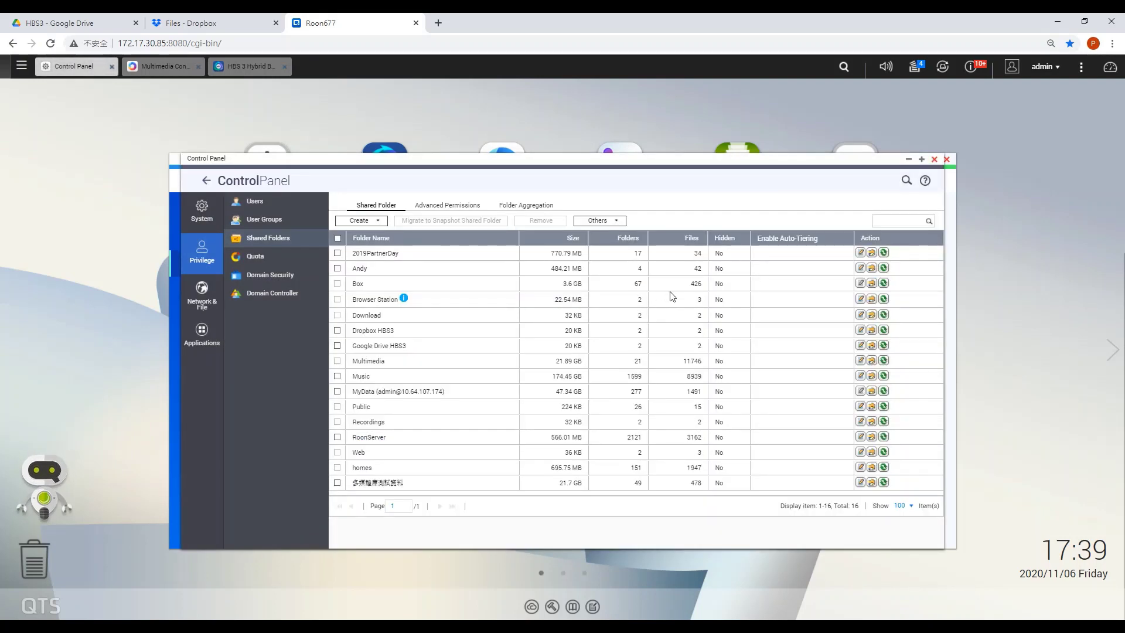
Add the Dropbox HBS3 folder to QuMagie's content sources in Multimedia Console
click(157, 74)
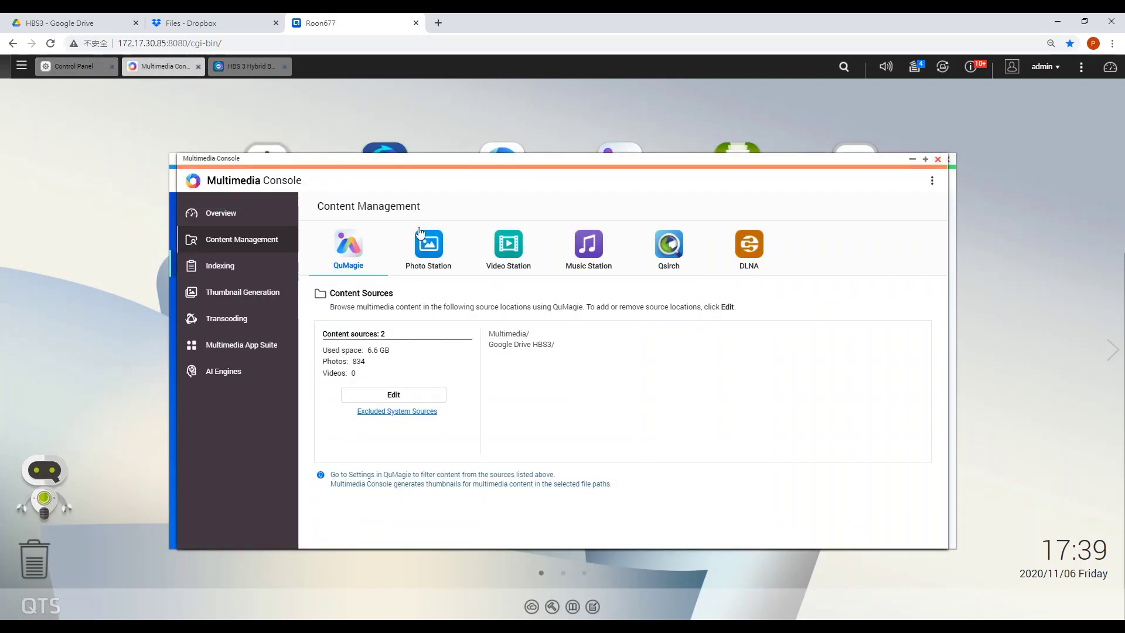
click(395, 395)
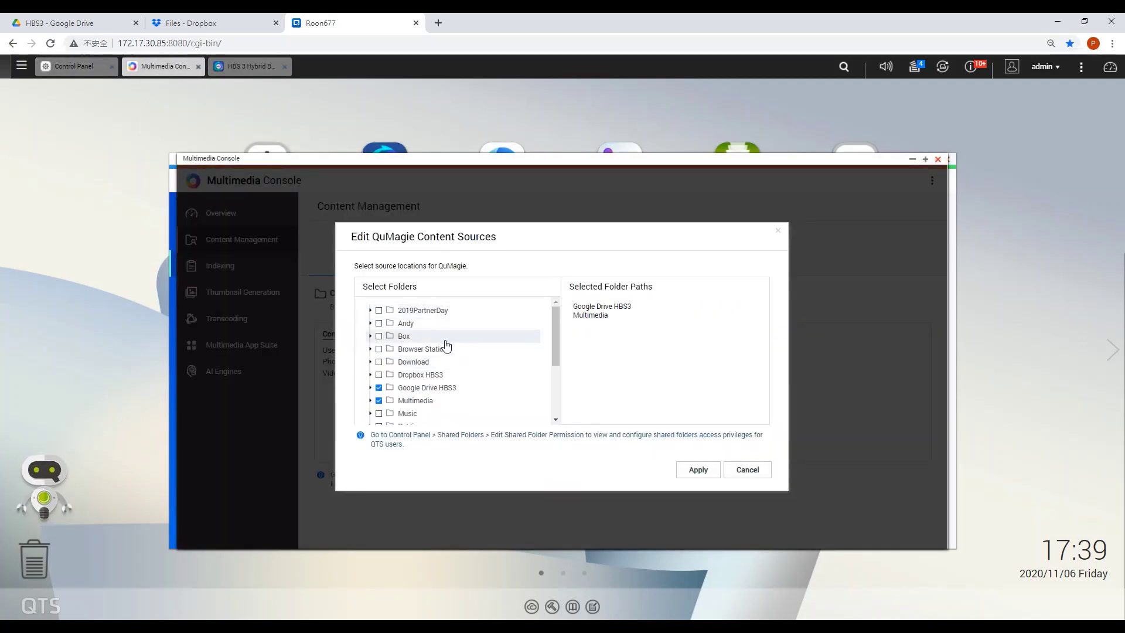
click(379, 375)
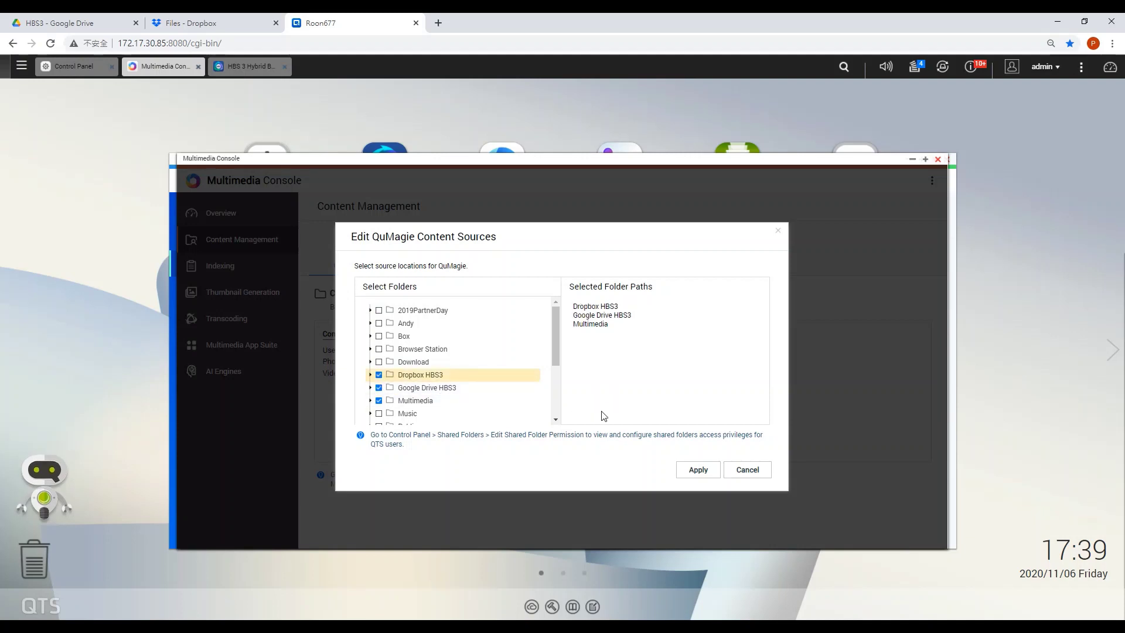
click(697, 469)
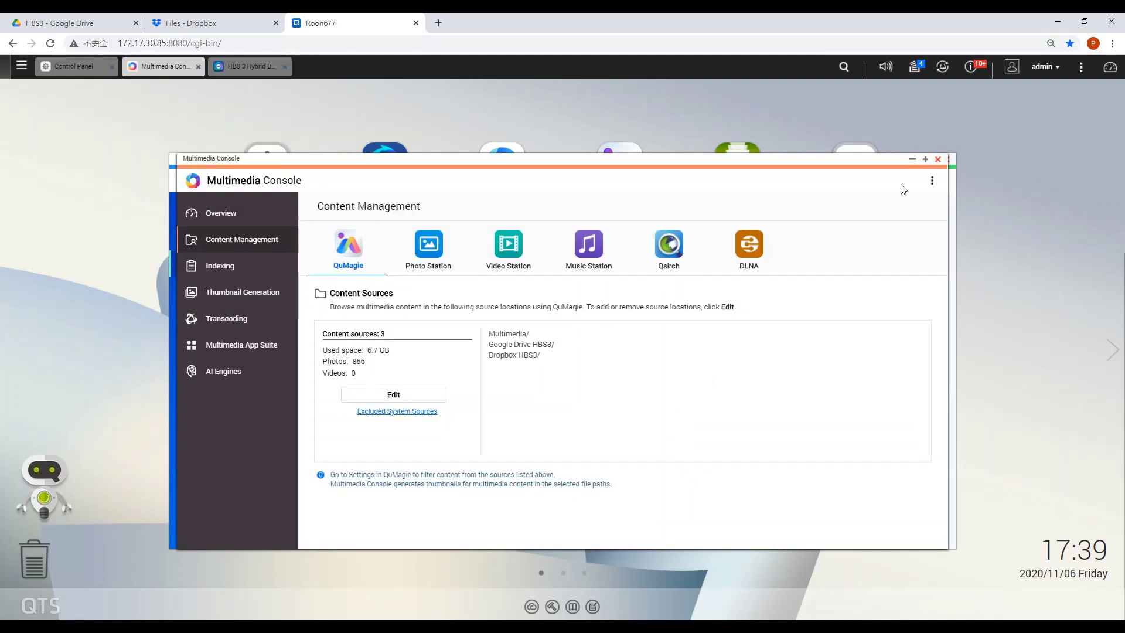
Start a second Active Sync job in HBS 3 with Dropbox as the source storage space
click(251, 66)
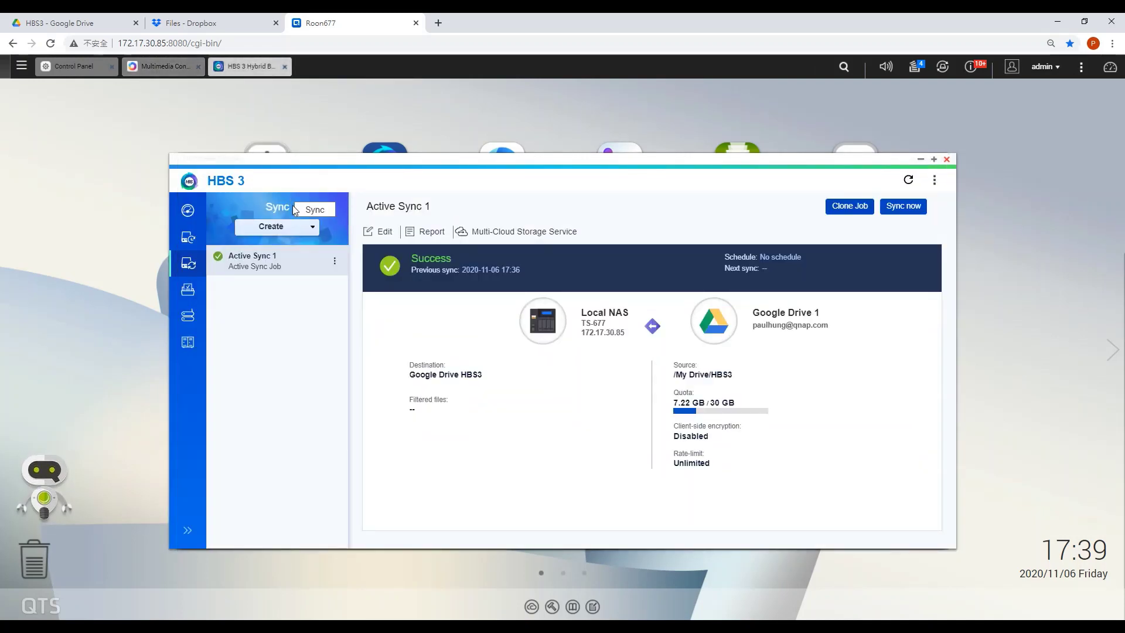
click(300, 228)
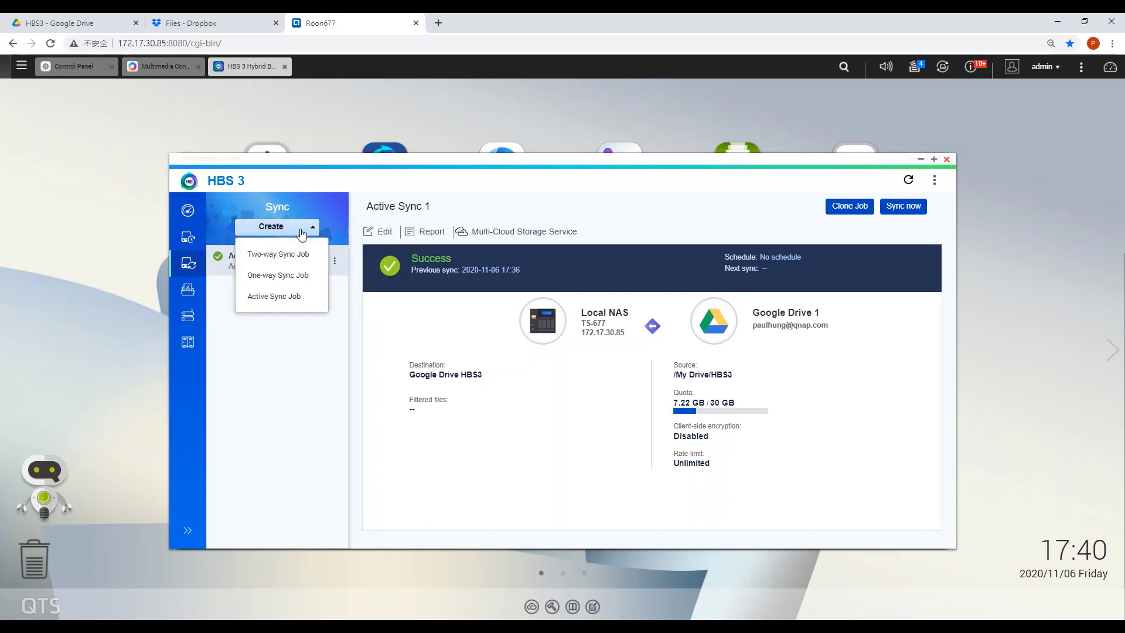
click(291, 297)
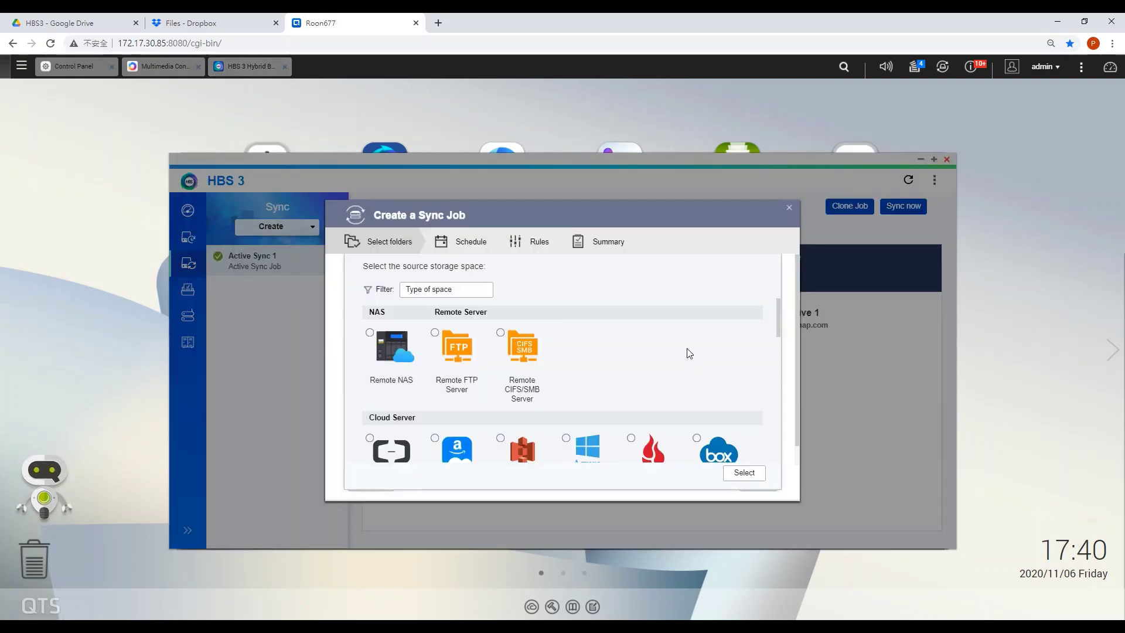
scroll(685, 351, down, 2)
click(643, 426)
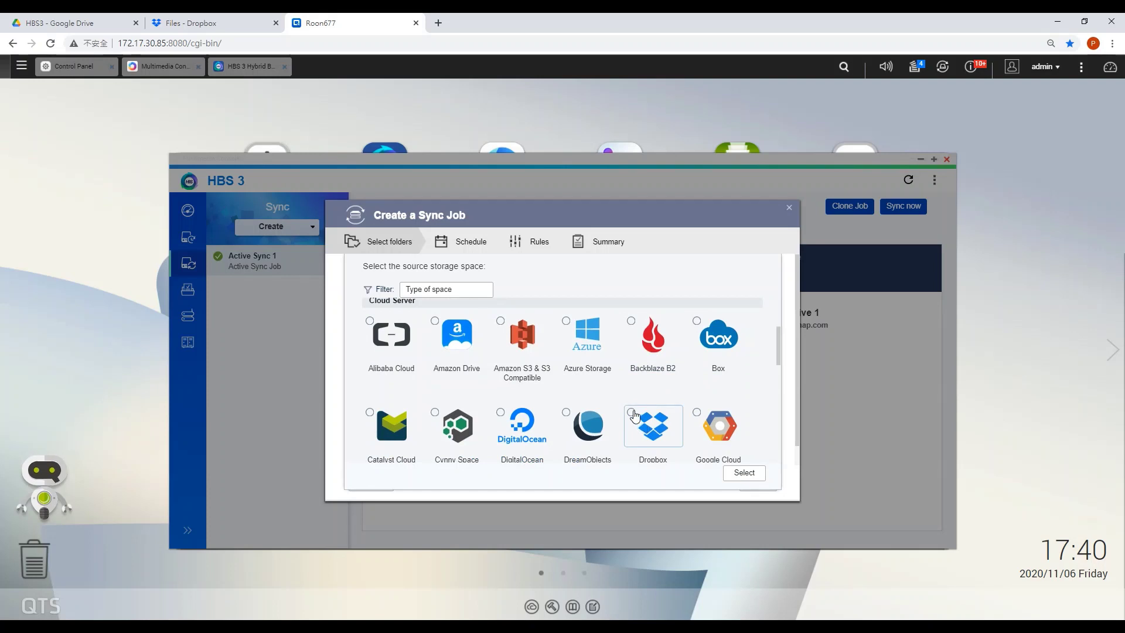
click(751, 478)
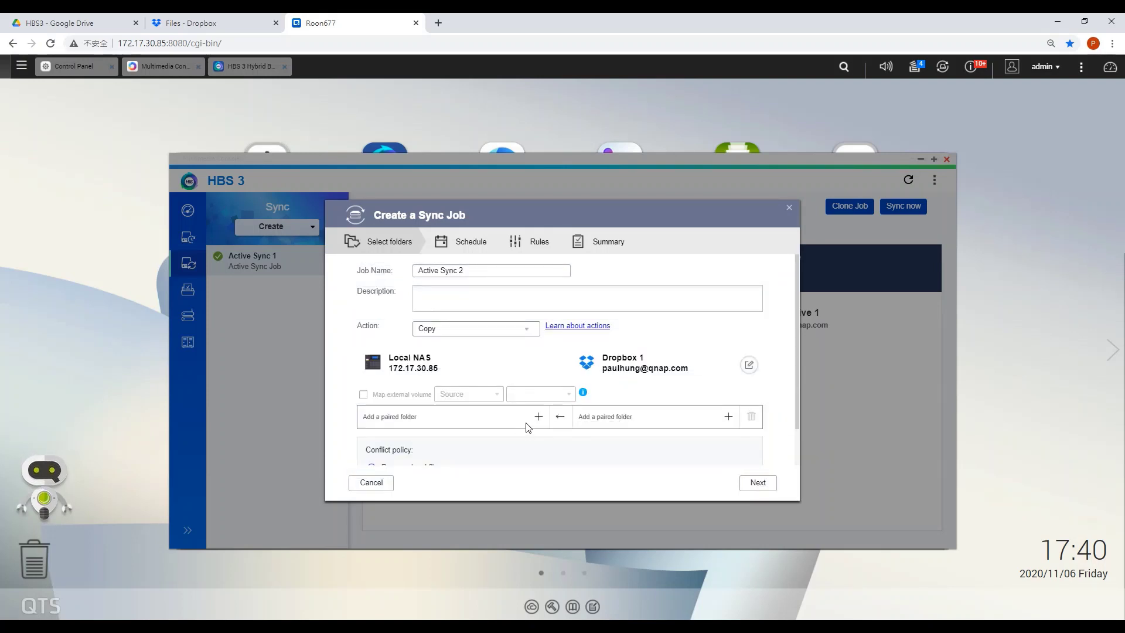
Pair the local Dropbox HBS3 folder with the root folder of Dropbox 1 in the sync job
click(536, 418)
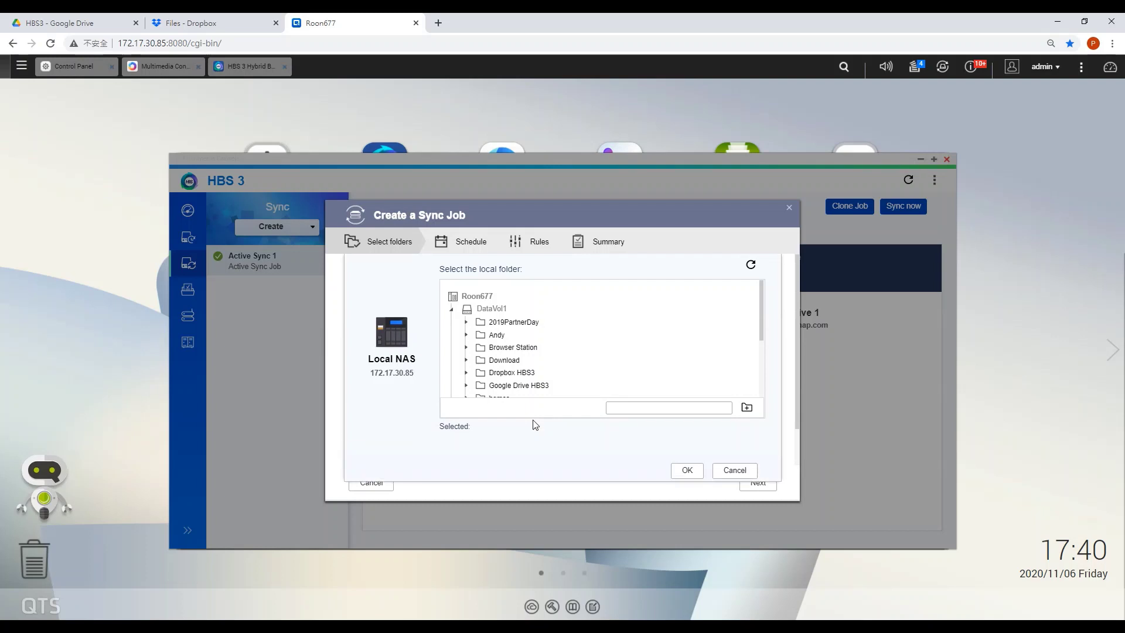
click(520, 374)
click(681, 469)
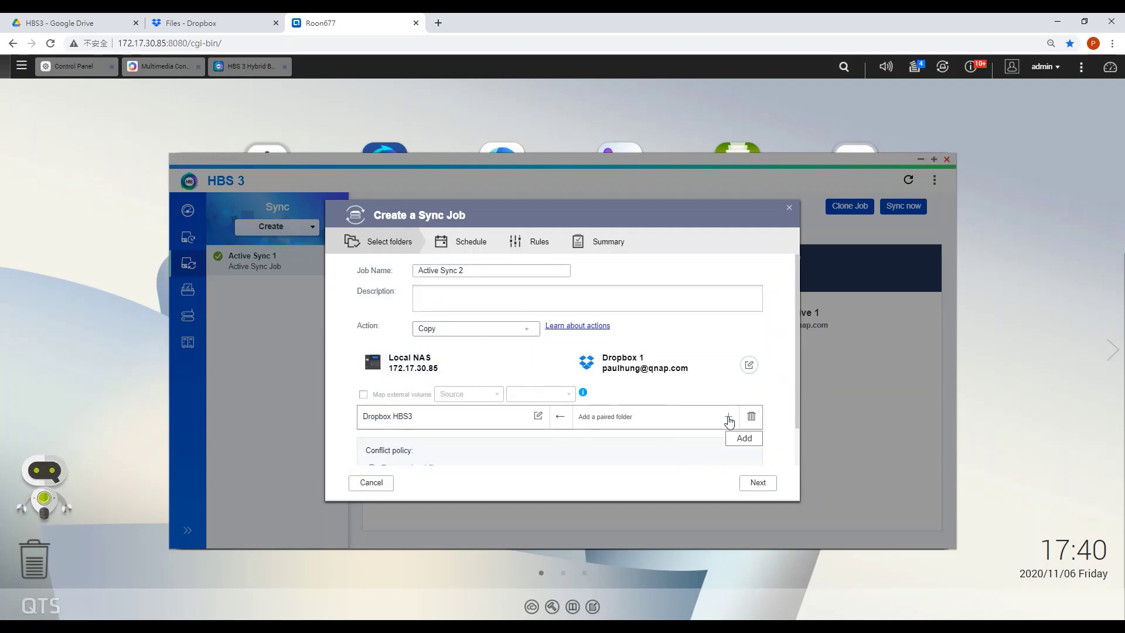
click(729, 418)
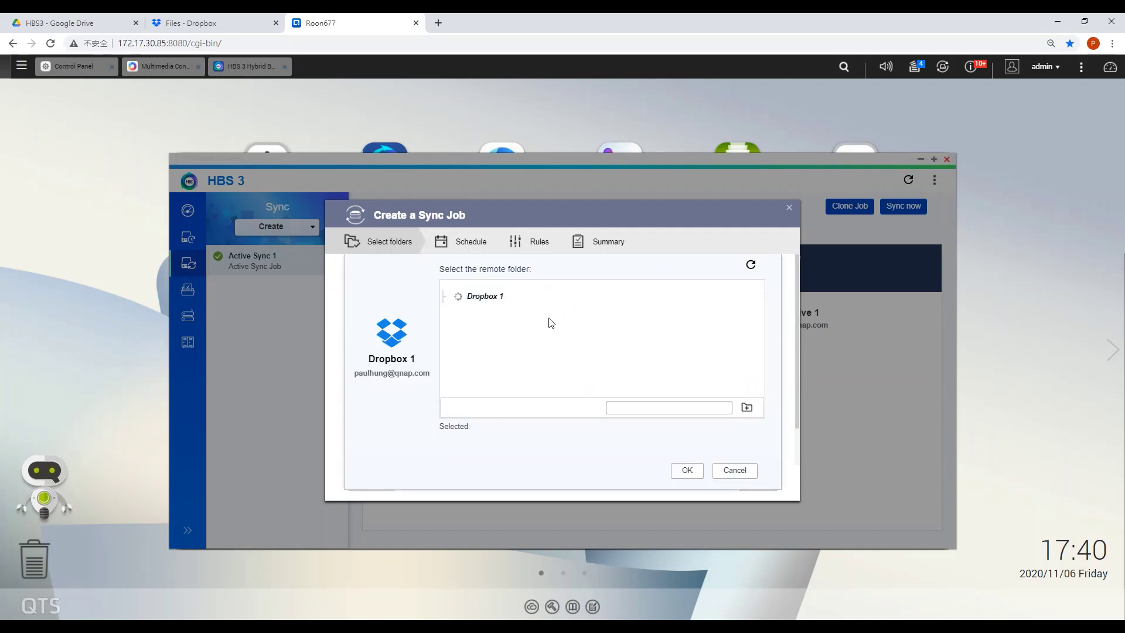
click(493, 302)
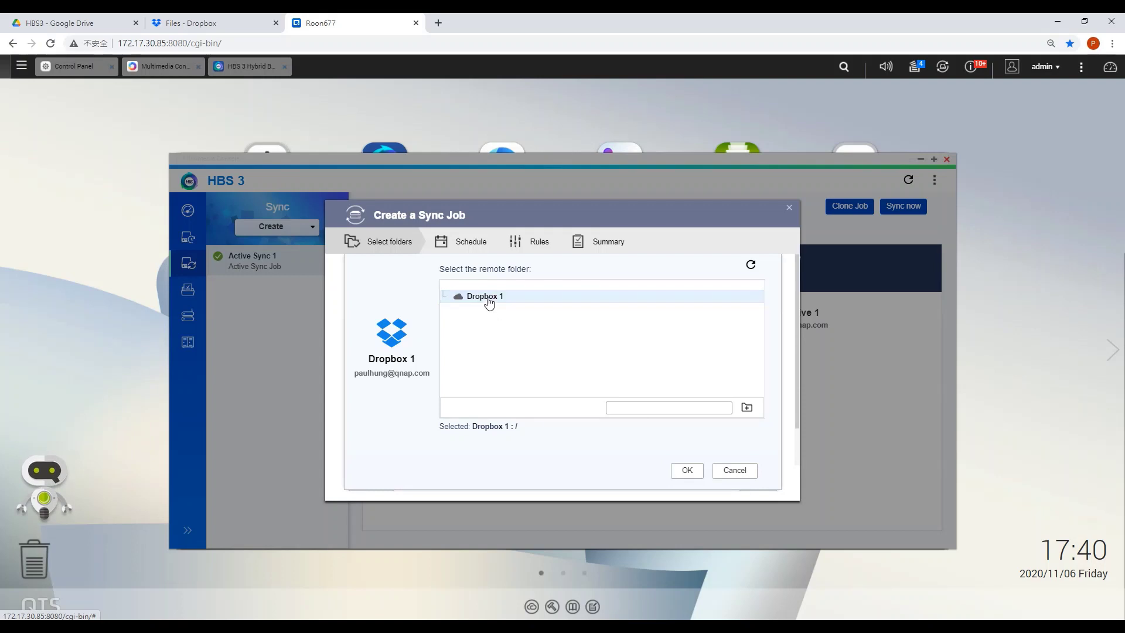
click(688, 468)
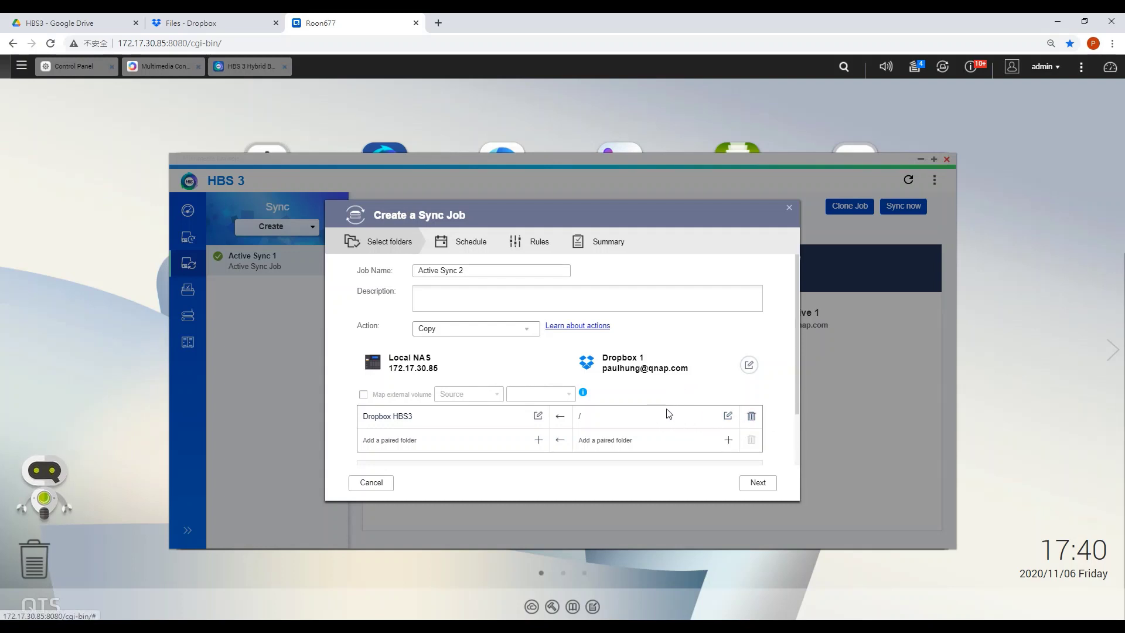
Keep the Dropbox sync job at No schedule and continue to its filter rules
click(757, 483)
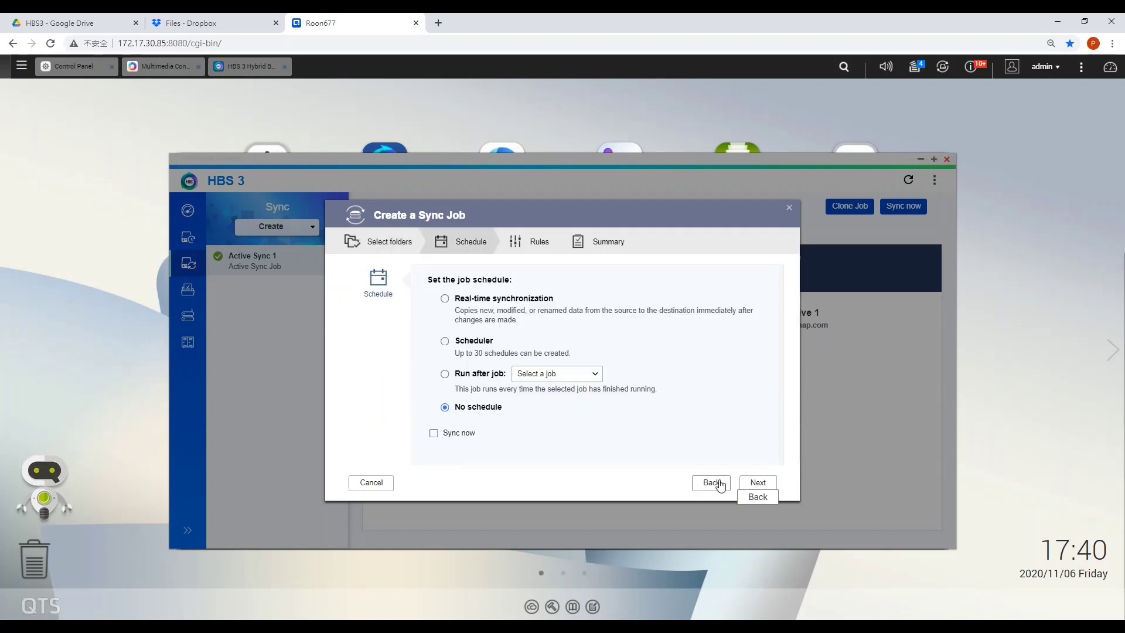
click(713, 482)
click(756, 482)
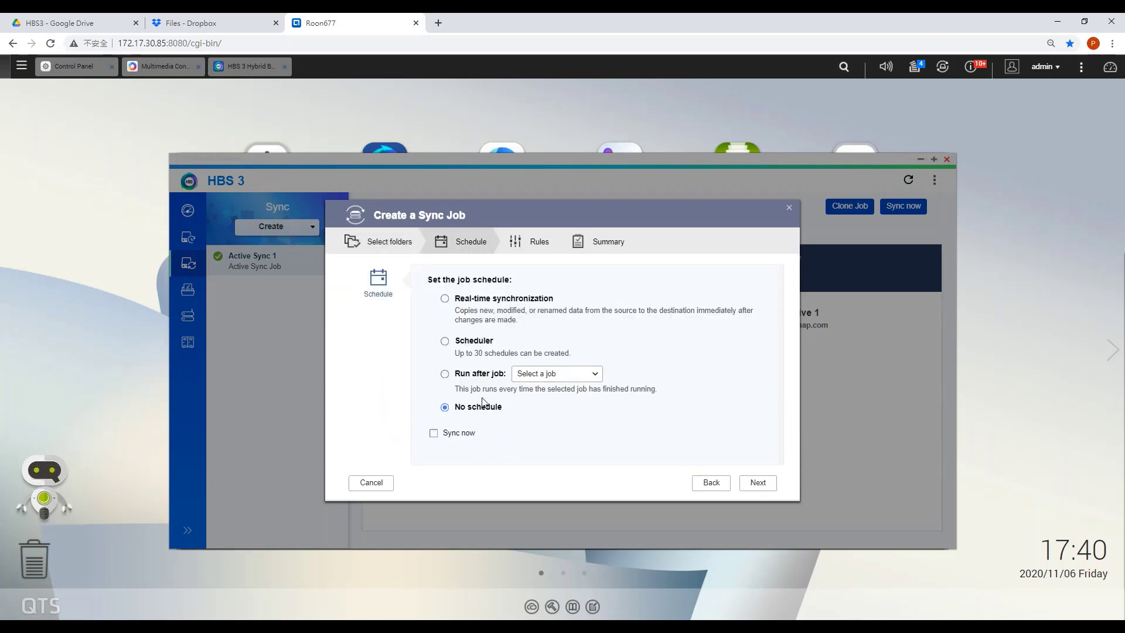
click(754, 484)
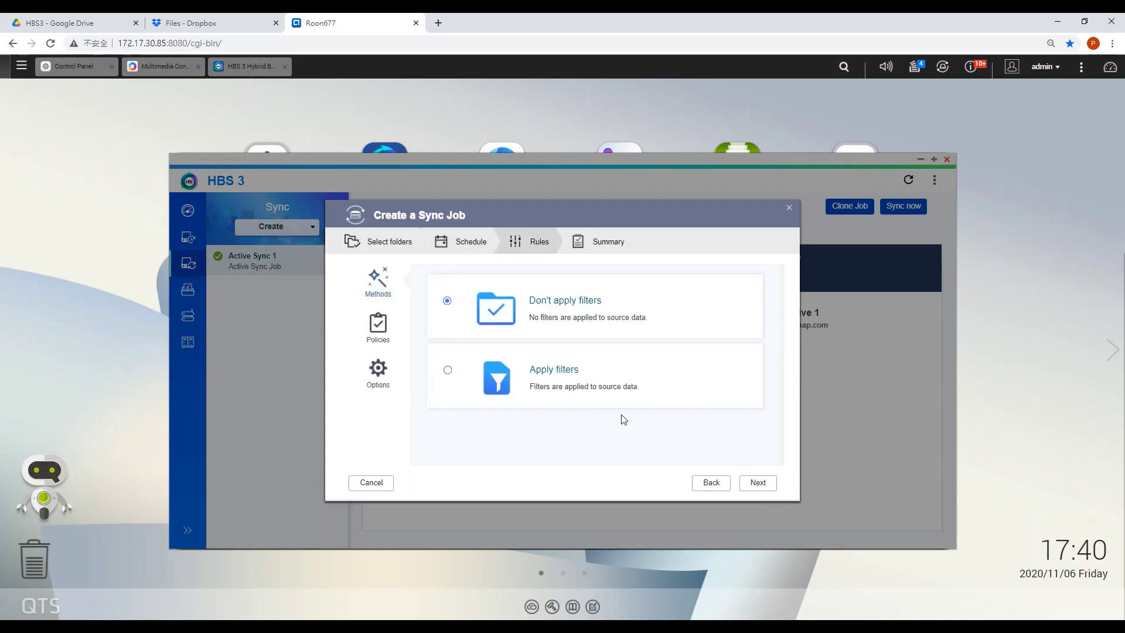
Create the Dropbox sync job without filters and run its first sync immediately
click(762, 487)
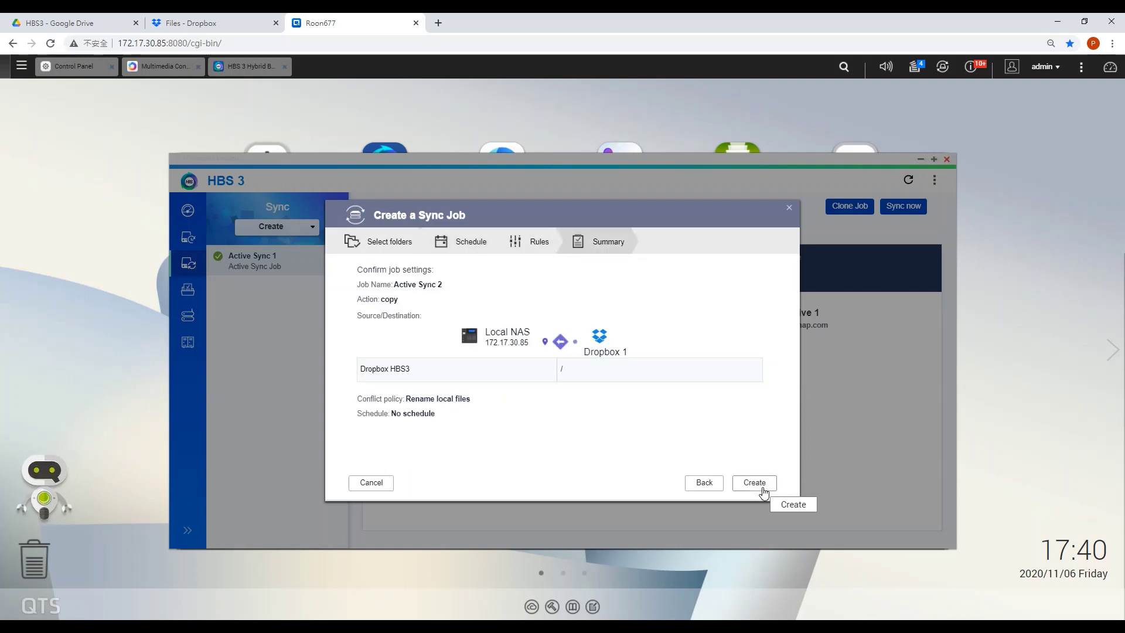
click(762, 486)
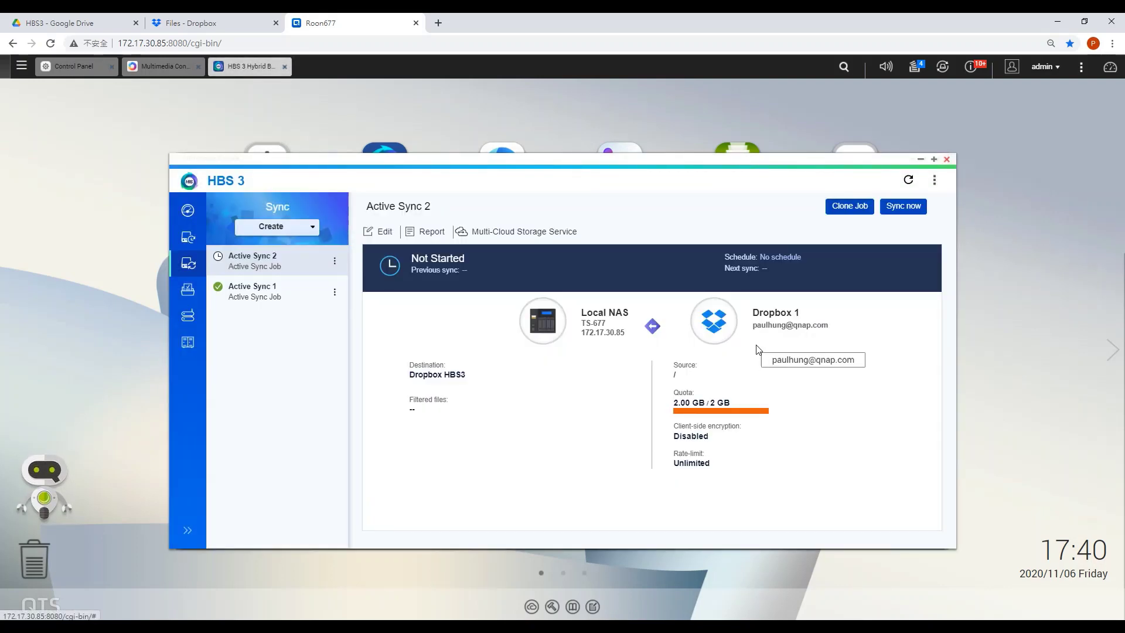
click(902, 208)
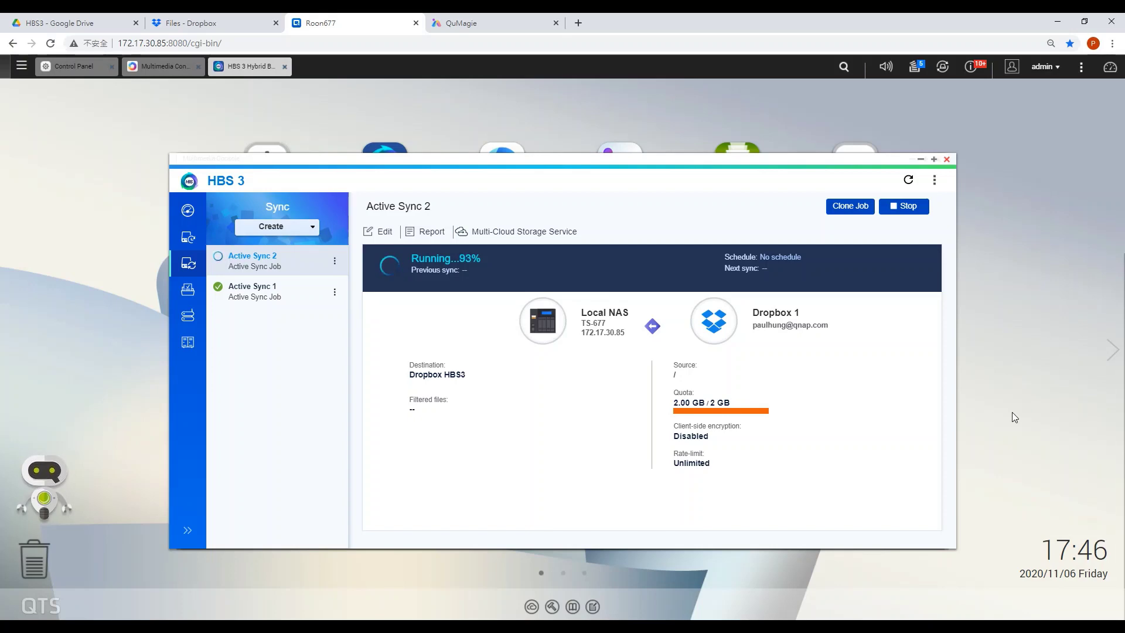
Switch to QuMagie, refresh the photo library, look through the Recently Imported album for the synced photos, and return to All Photos
click(503, 23)
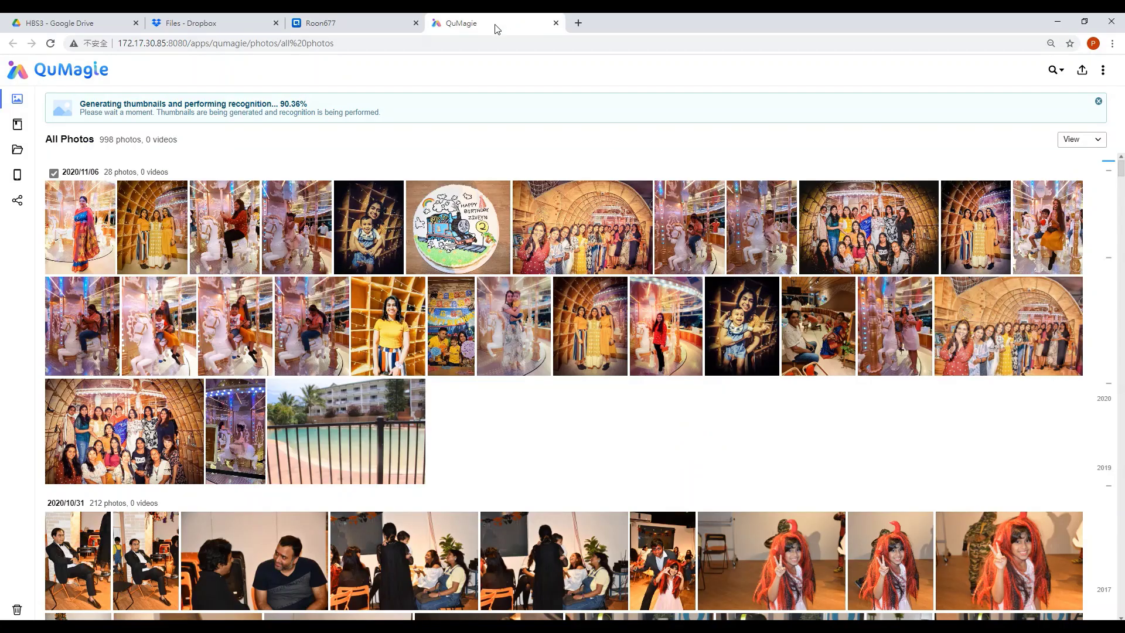
click(52, 44)
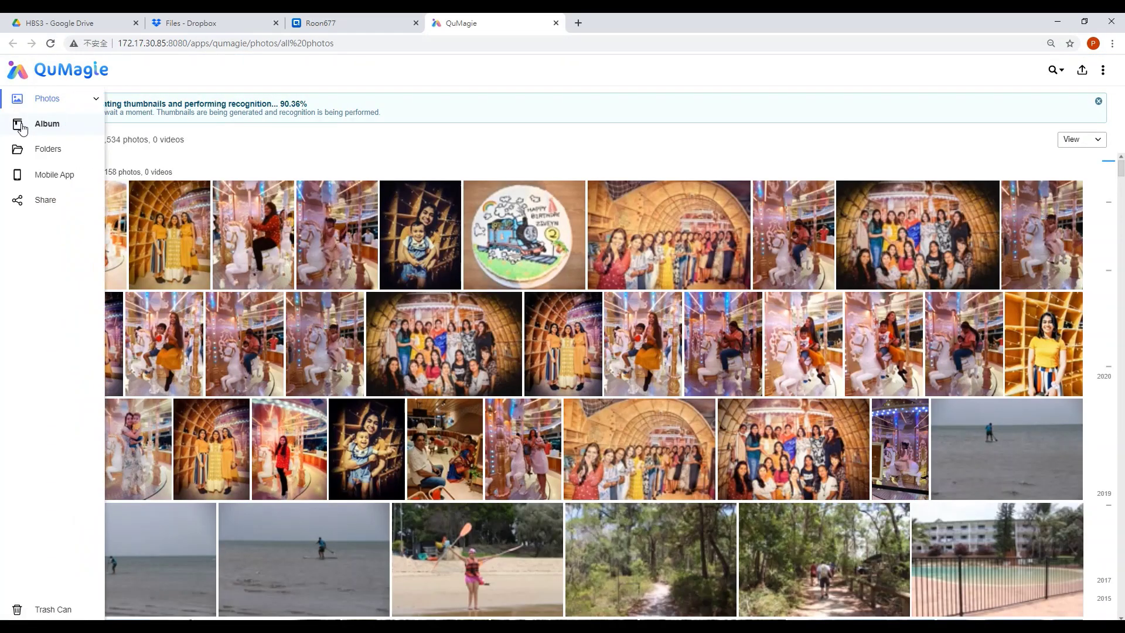
click(19, 123)
click(606, 151)
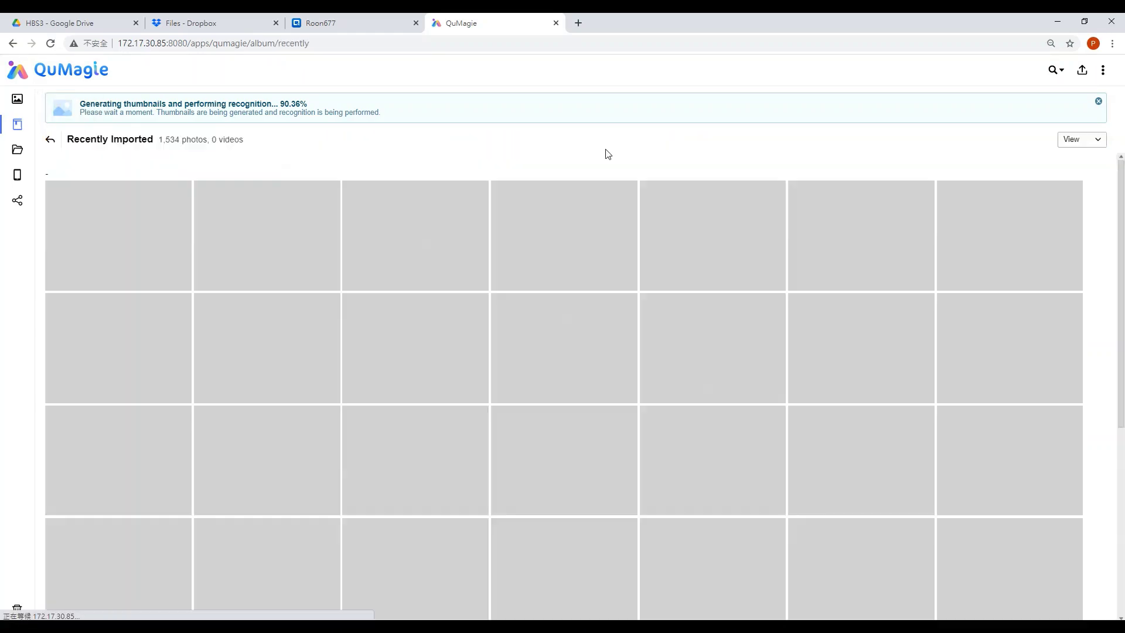
scroll(712, 265, down, 10)
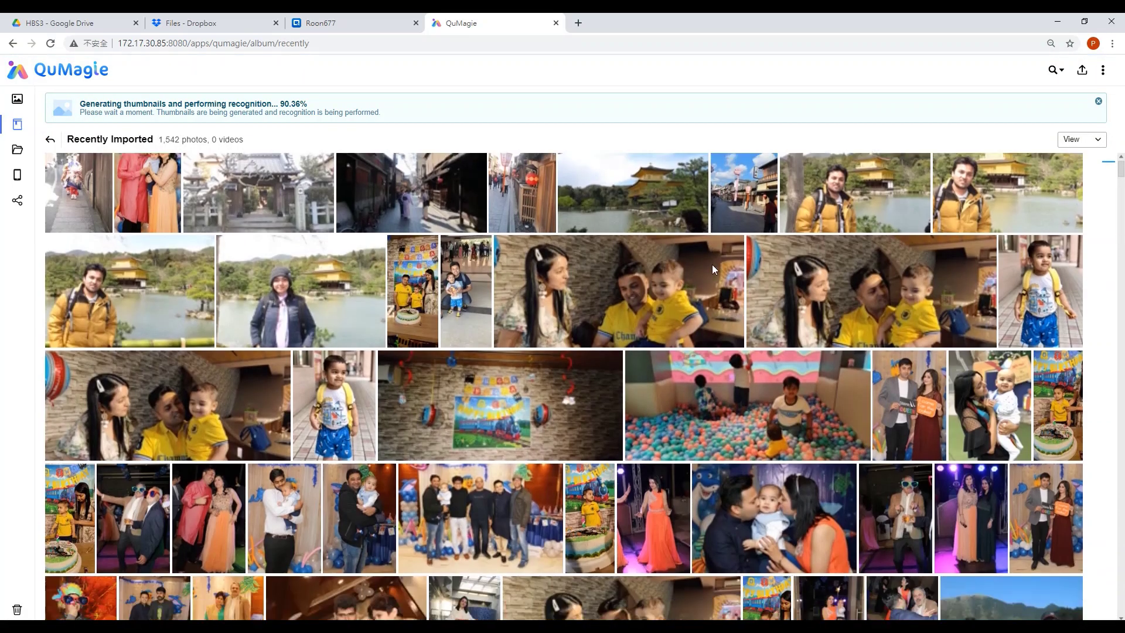
scroll(712, 265, down, 15)
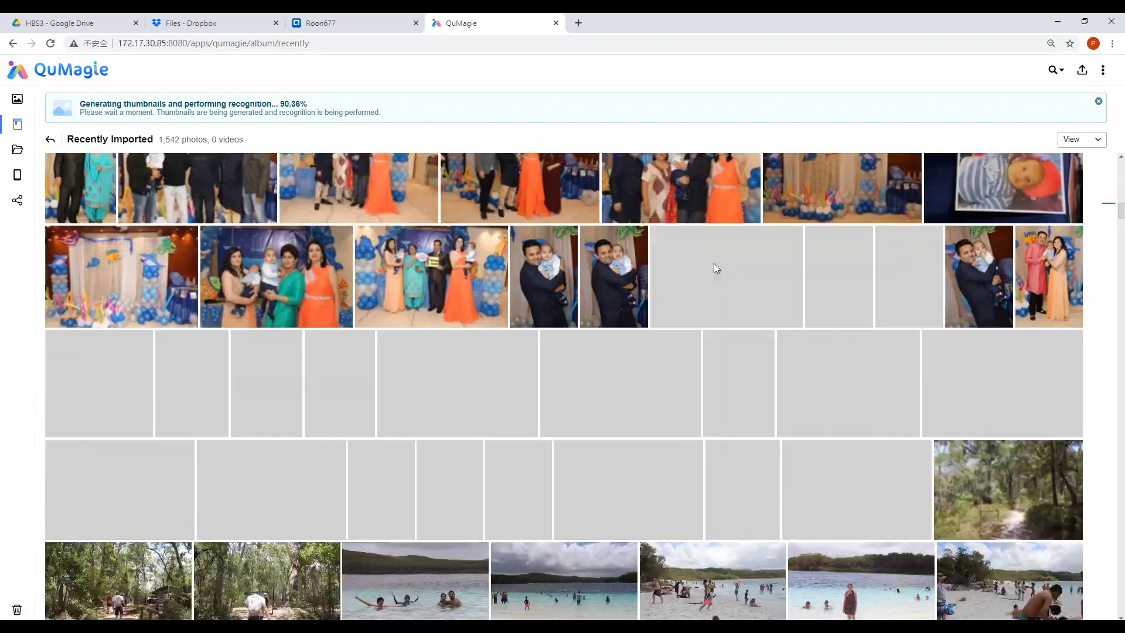
scroll(715, 268, up, 5)
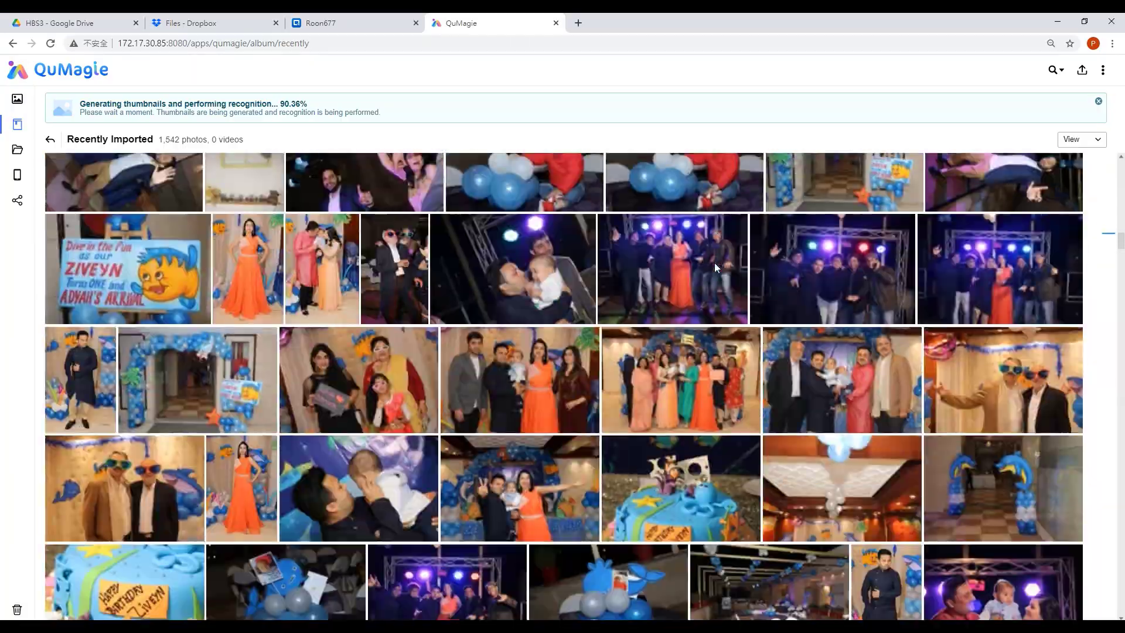
scroll(715, 266, up, 15)
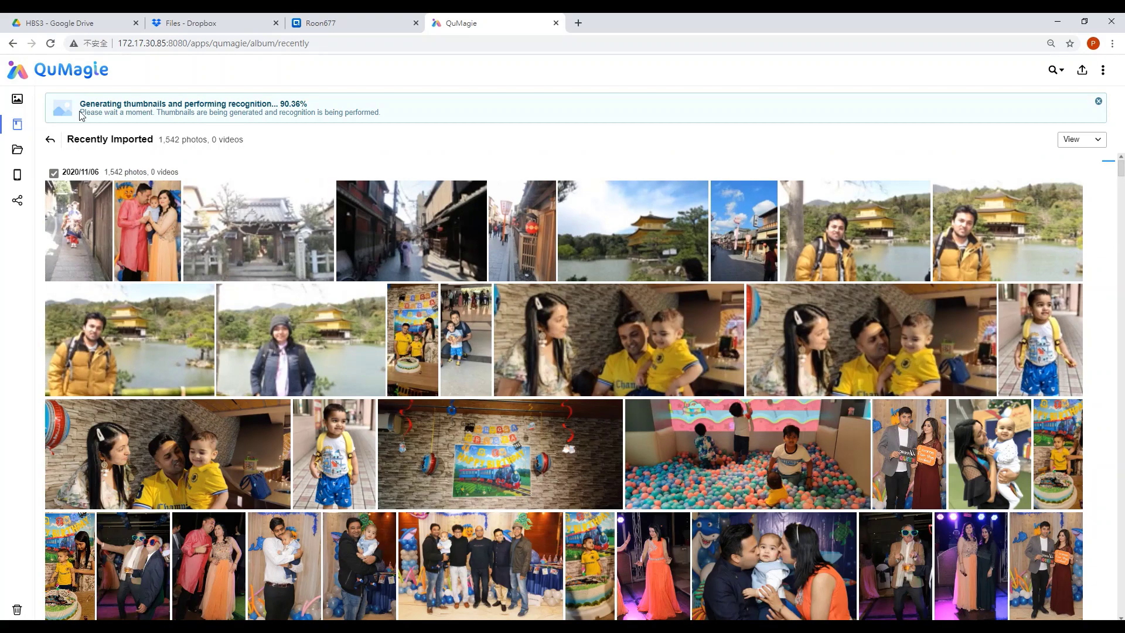
click(19, 100)
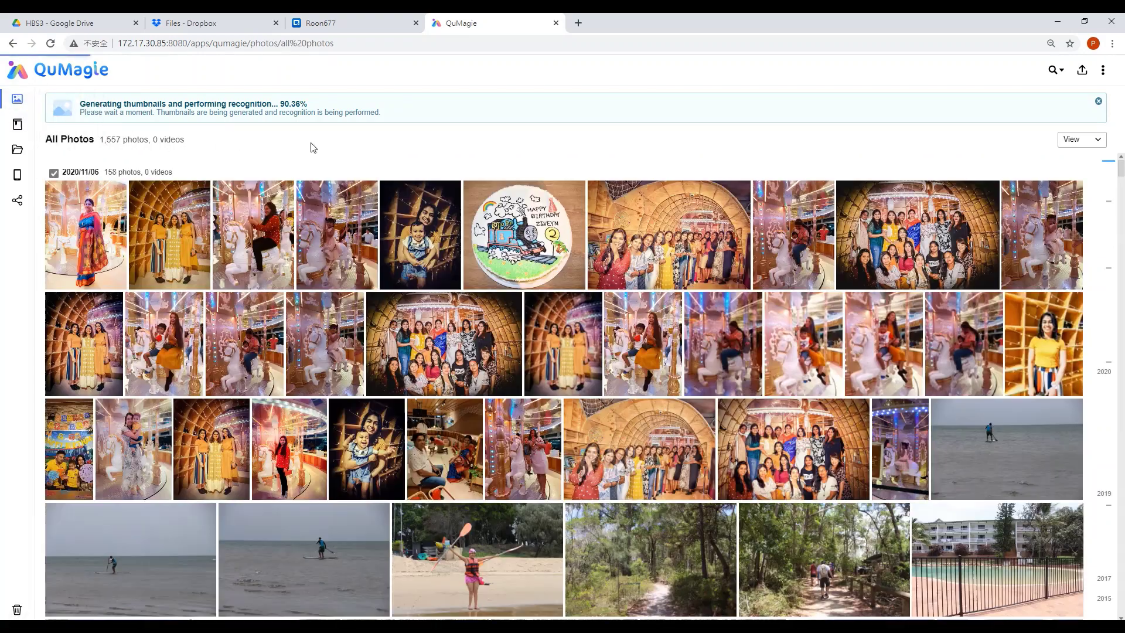